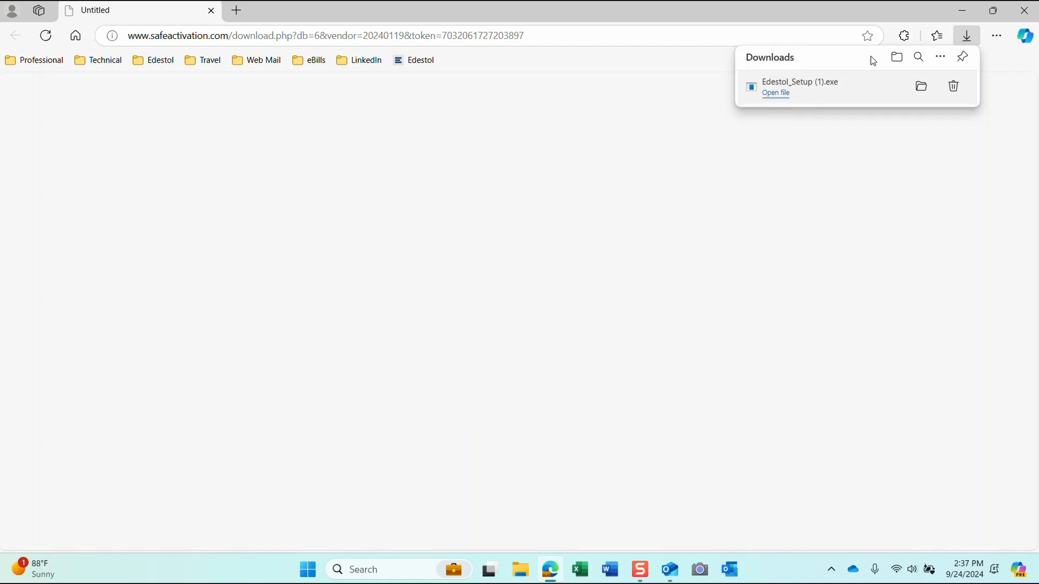
Step: Launch the downloaded Edestol installer and run it despite the SmartScreen warning
{"action": "left_click", "coordinate": [775, 95]}
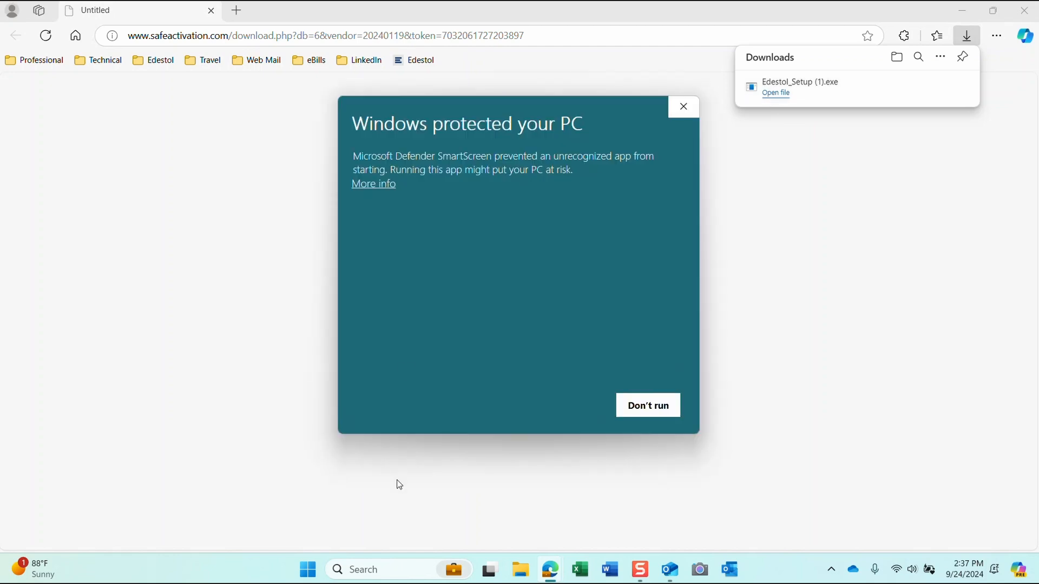
{"action": "left_click", "coordinate": [368, 185]}
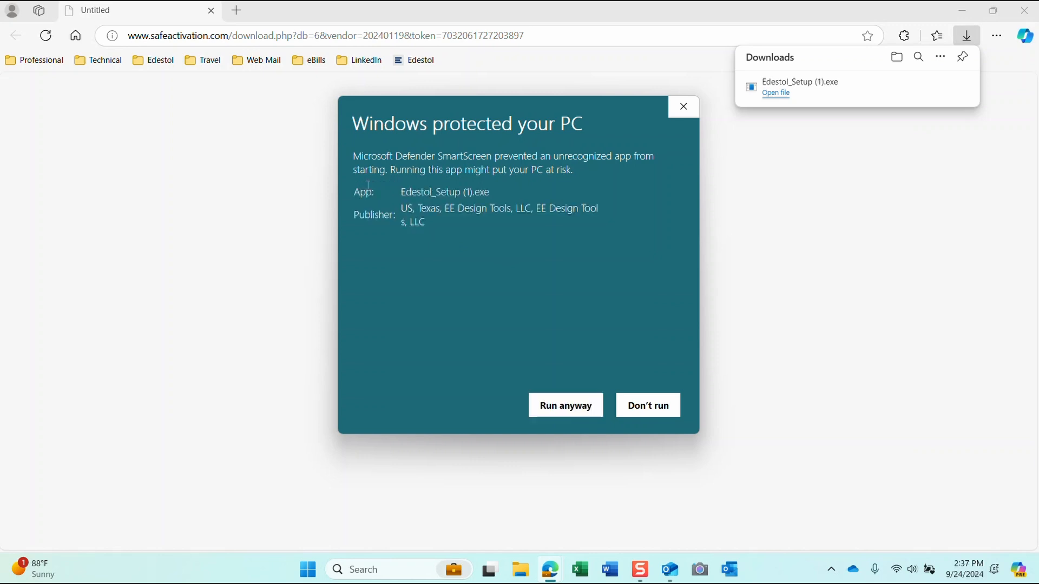
{"action": "left_click", "coordinate": [567, 409]}
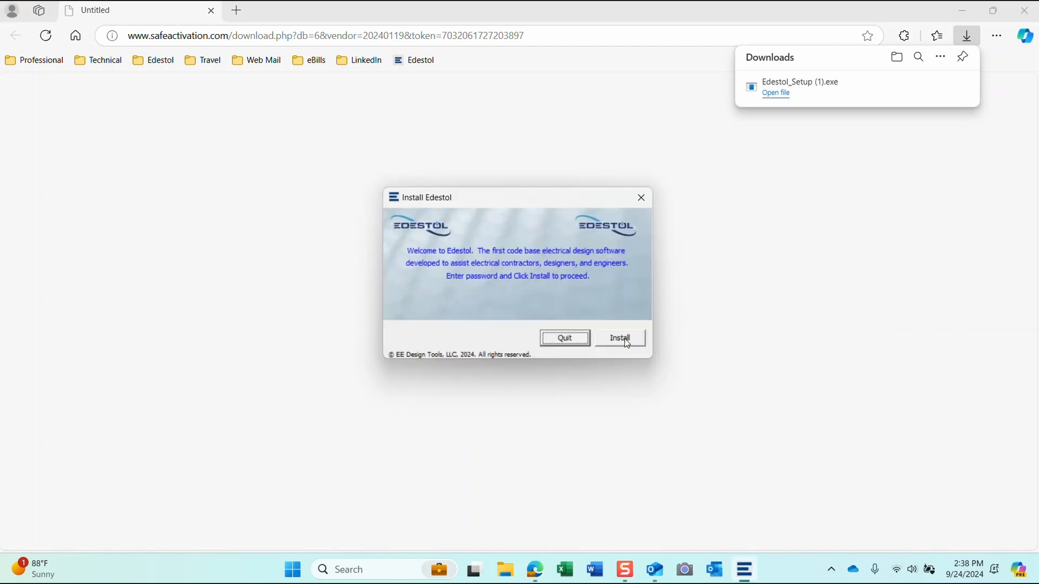
Step: Install Edestol, scrolling through and accepting the licence agreement
{"action": "left_click", "coordinate": [624, 339]}
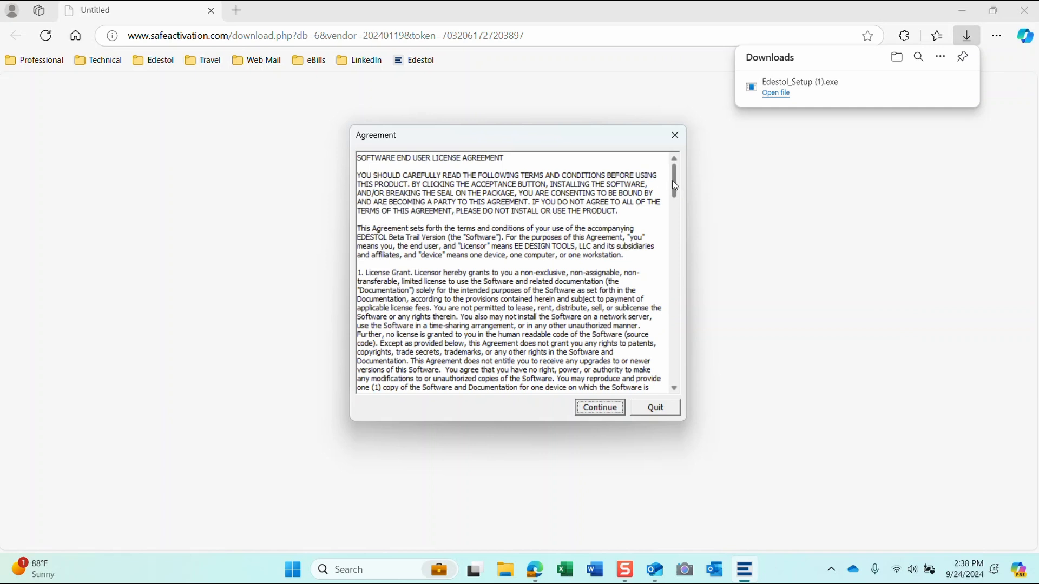
{"action": "left_click_drag", "start_coordinate": [675, 185], "coordinate": [674, 294]}
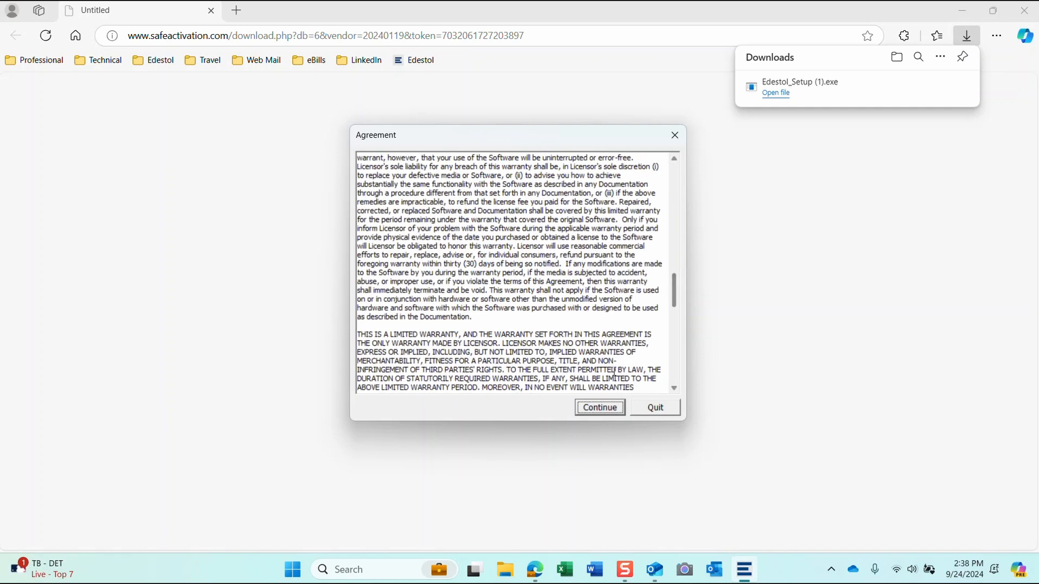
{"action": "left_click", "coordinate": [596, 409]}
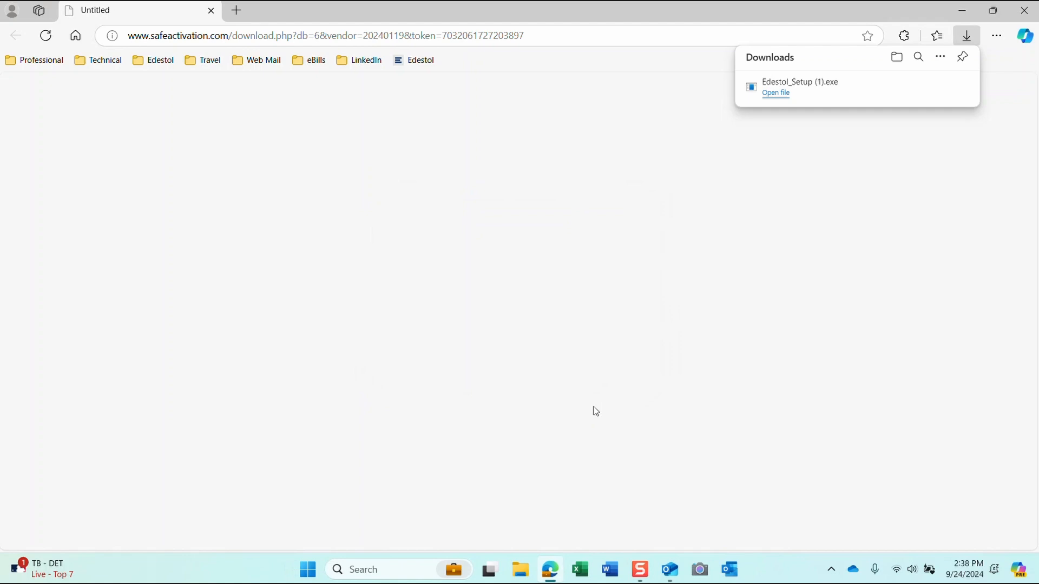
Step: Close Edge, select the activation key in the Outlook email, and minimize Outlook
{"action": "left_click", "coordinate": [1028, 16]}
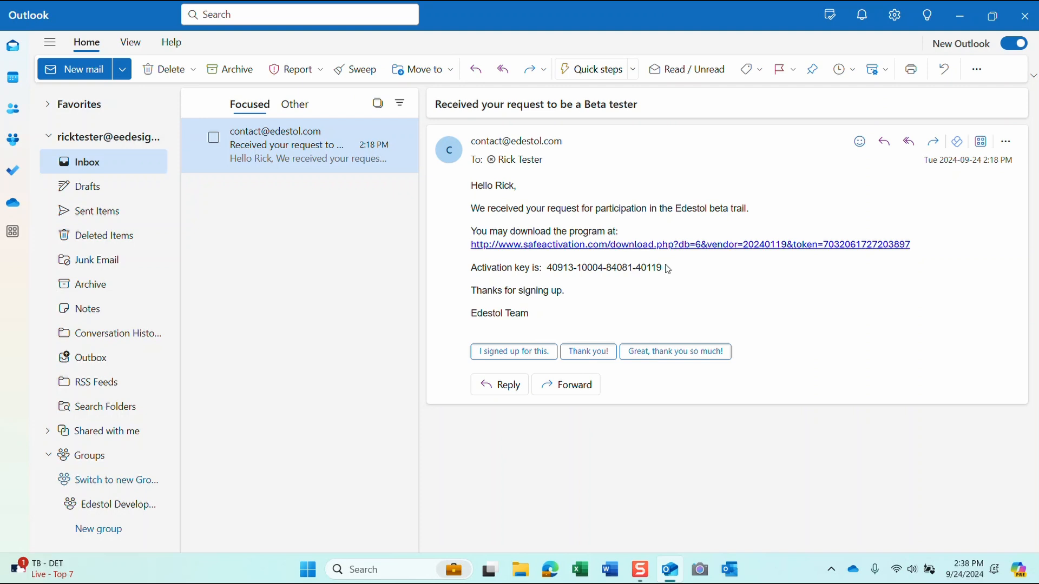
{"action": "left_click_drag", "start_coordinate": [662, 267], "coordinate": [546, 267]}
{"action": "key", "text": "ctrl+c"}
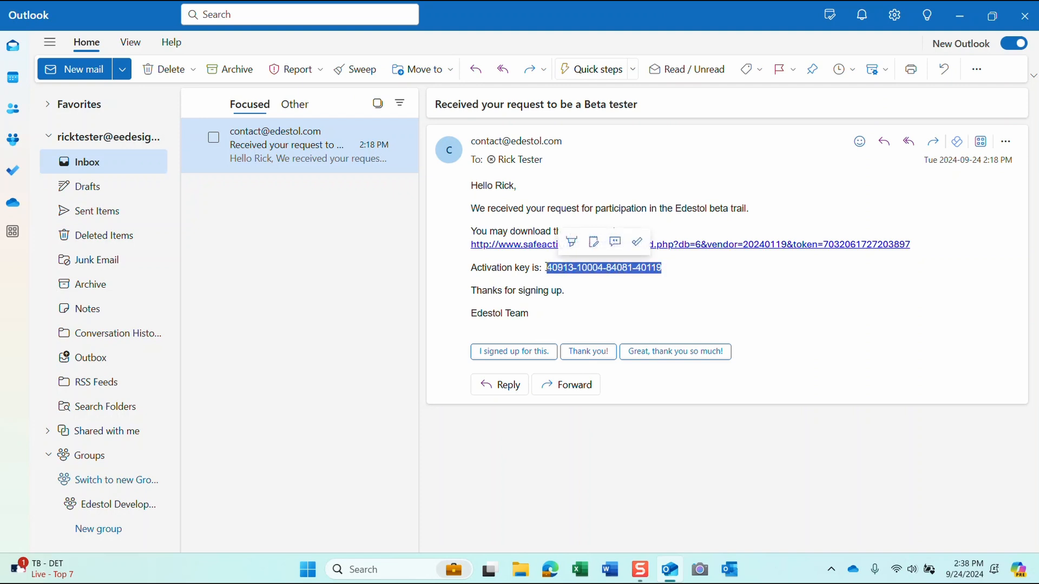
{"action": "left_click", "coordinate": [958, 16]}
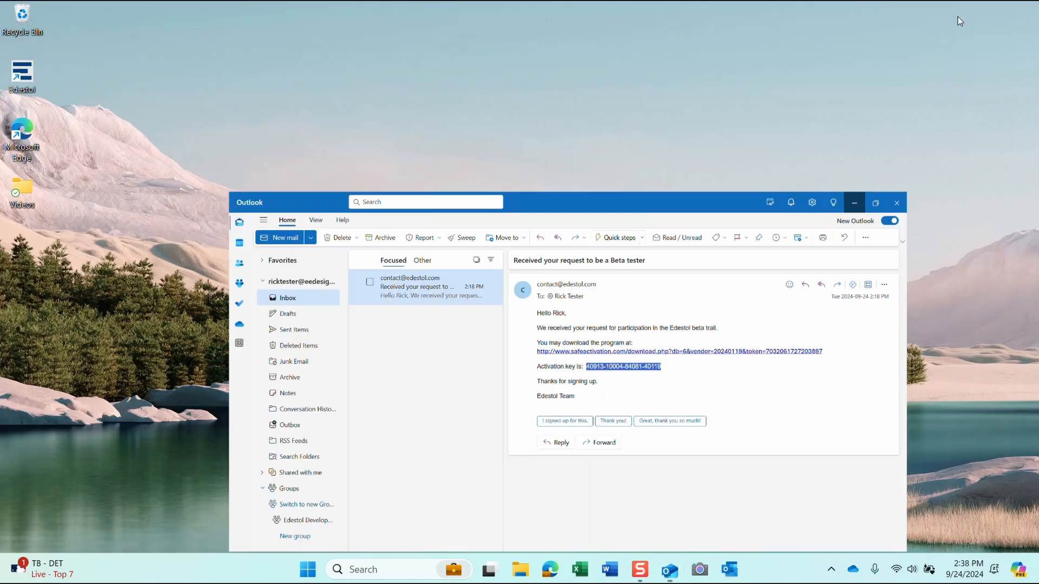
Step: Launch Edestol and paste the copied activation key as the serial number
{"action": "double_click", "coordinate": [26, 72]}
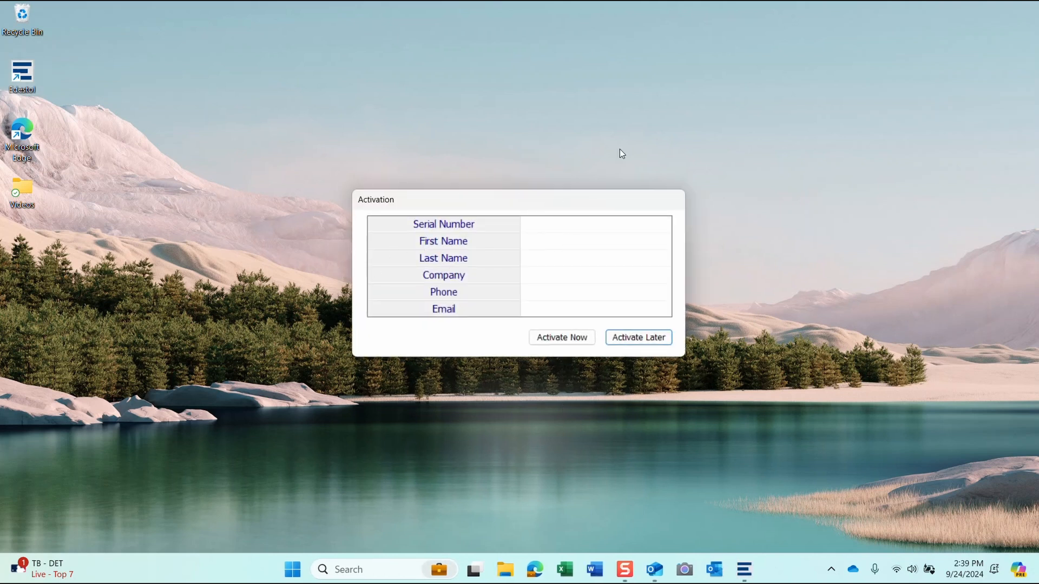
{"action": "left_click", "coordinate": [556, 222]}
{"action": "key", "text": "ctrl+v"}
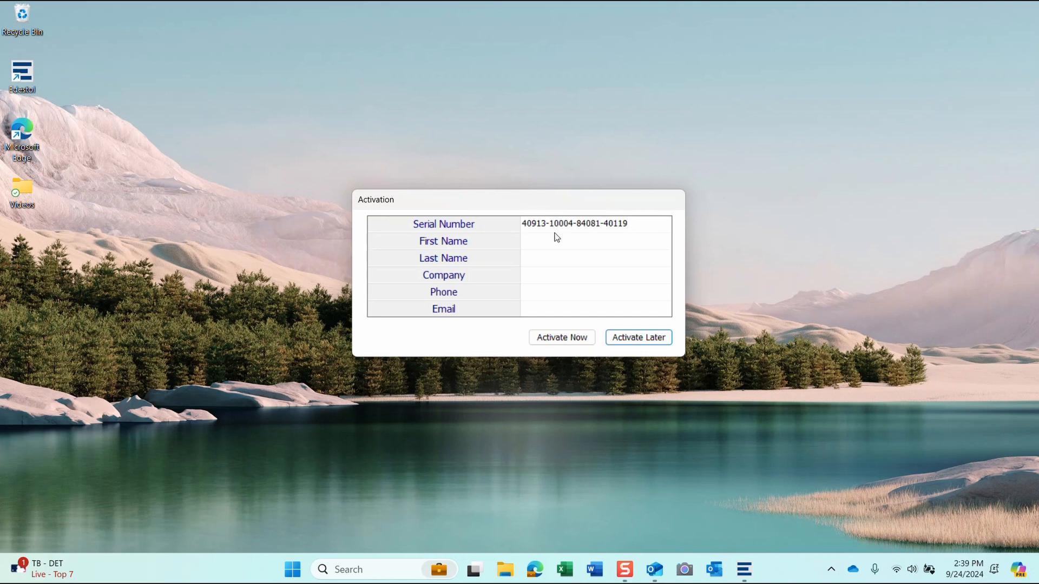
Step: Fill in the user's first and last name, company, phone and e-mail, then activate
{"action": "left_click", "coordinate": [551, 241]}
{"action": "key", "text": "Tab"}
{"action": "key", "text": "Tab"}
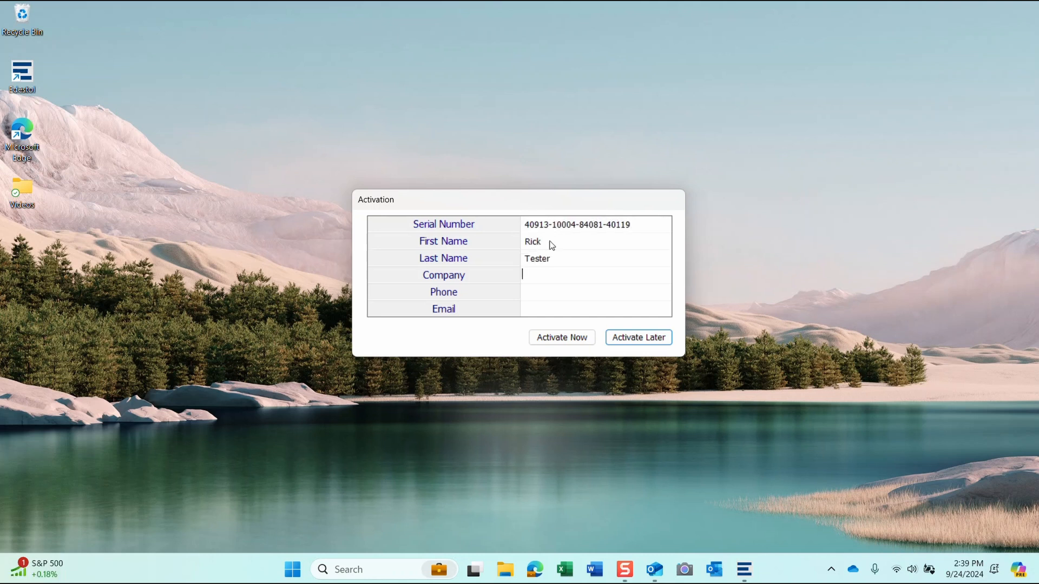
{"action": "key", "text": "Tab"}
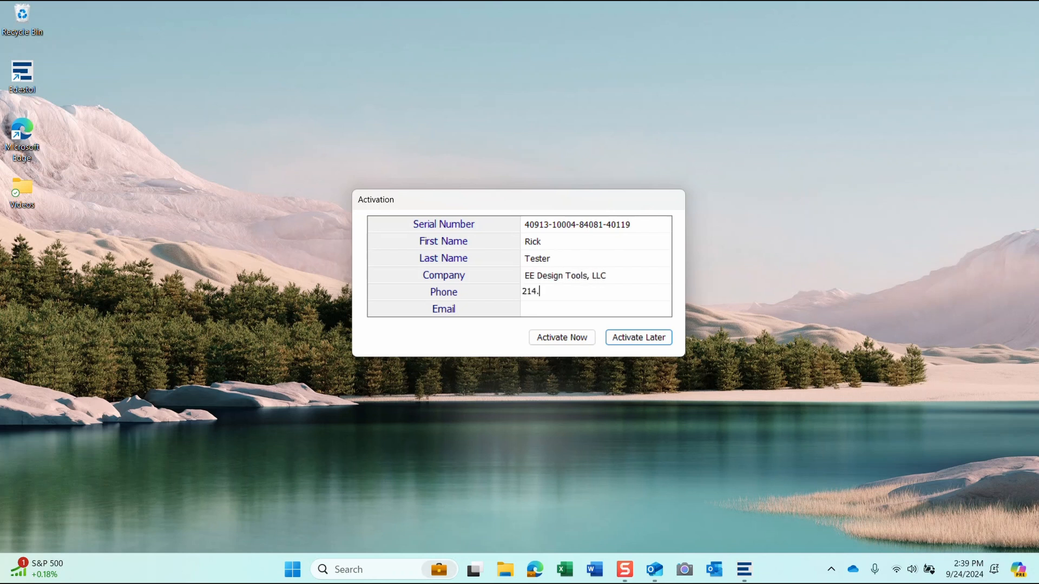
{"action": "key", "text": "Tab"}
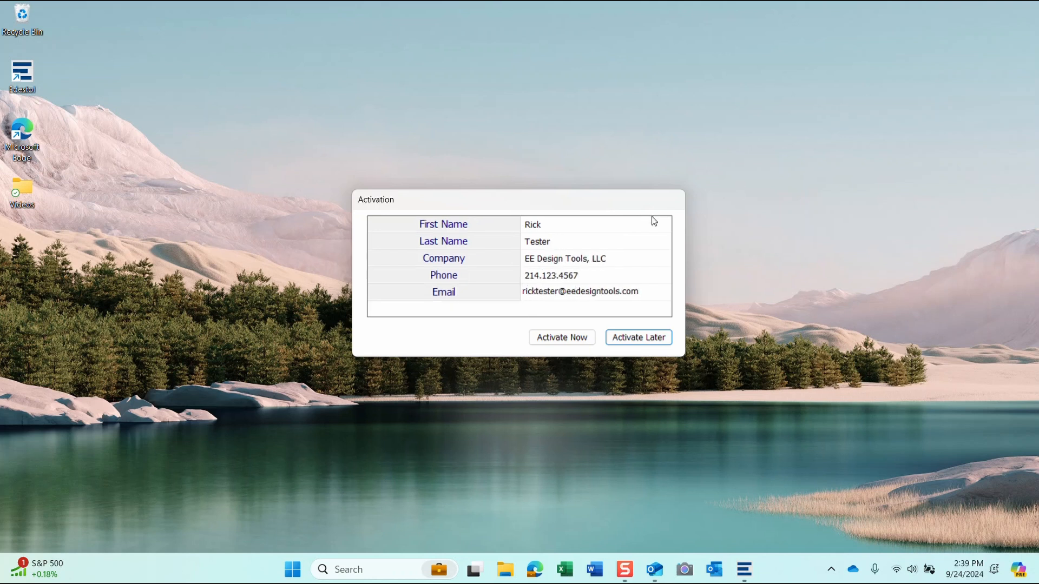
{"action": "left_click", "coordinate": [555, 337]}
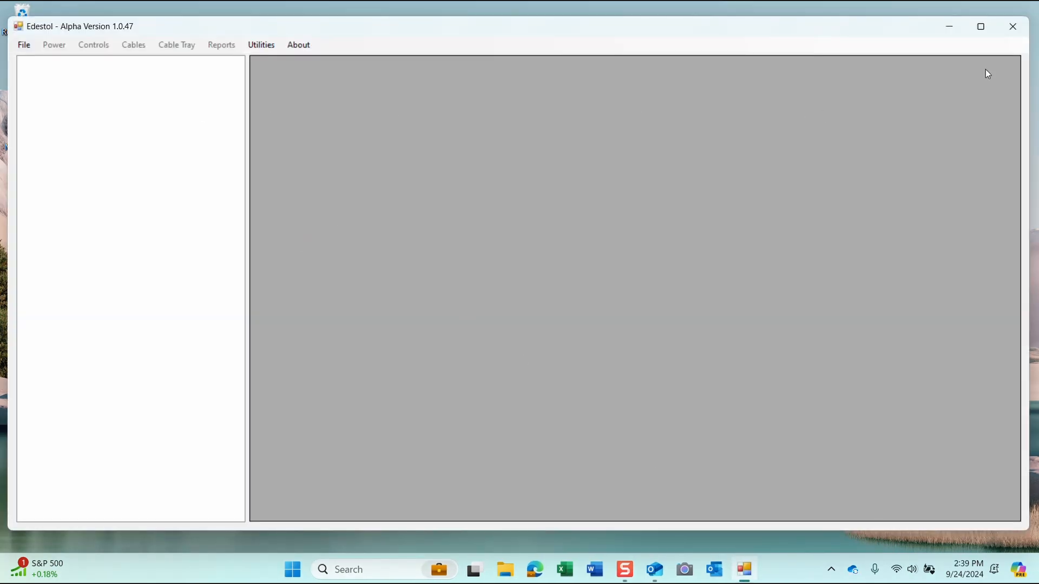
Step: Open and close Edestol's File menu, then bring the Outlook activation email forward
{"action": "left_click", "coordinate": [24, 45]}
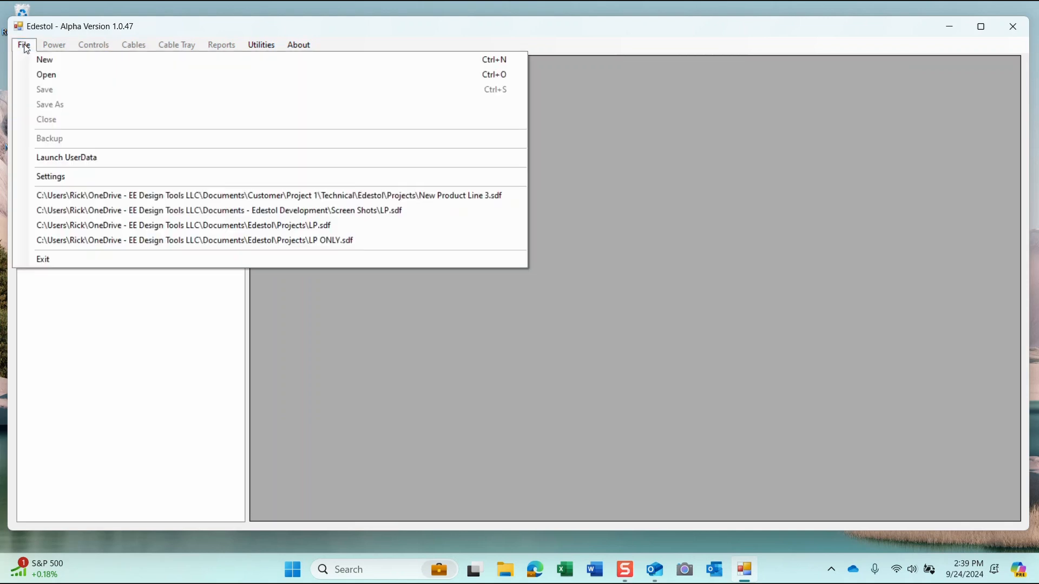
{"action": "left_click", "coordinate": [309, 35]}
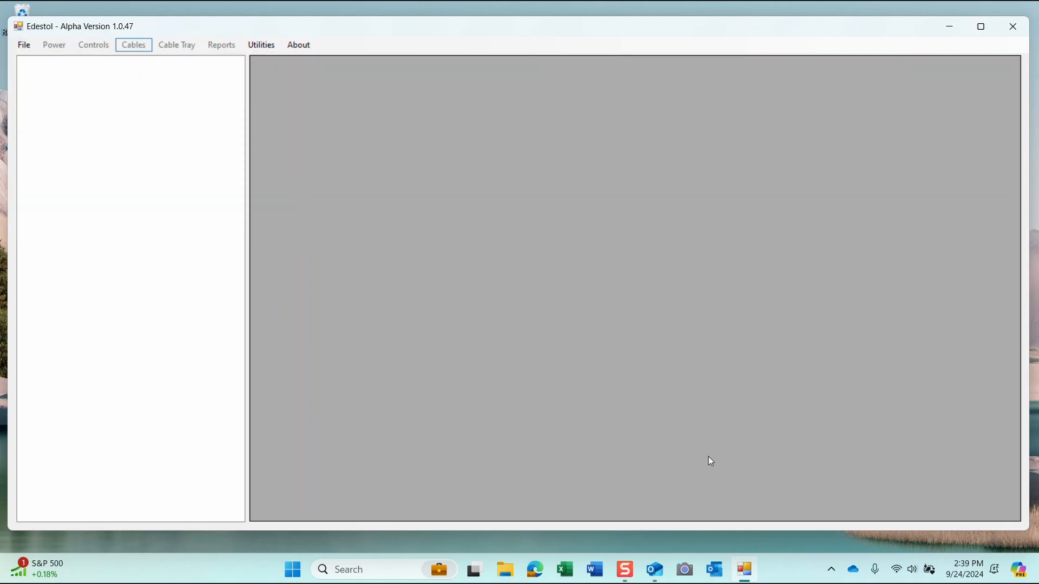
{"action": "left_click", "coordinate": [655, 576]}
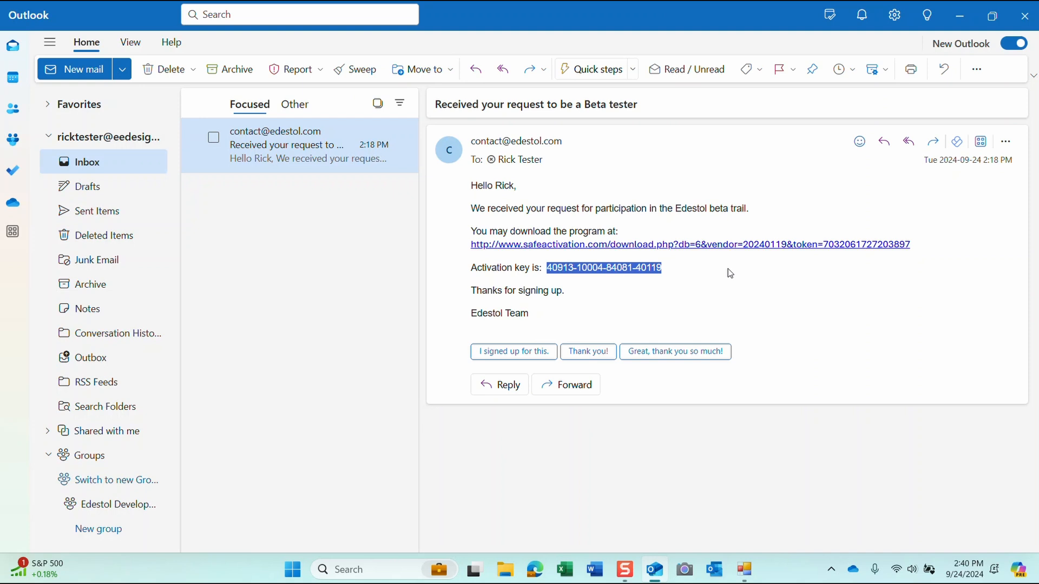
Step: Minimize Outlook and look through Edestol's File and Cable Tray menus
{"action": "left_click", "coordinate": [960, 19]}
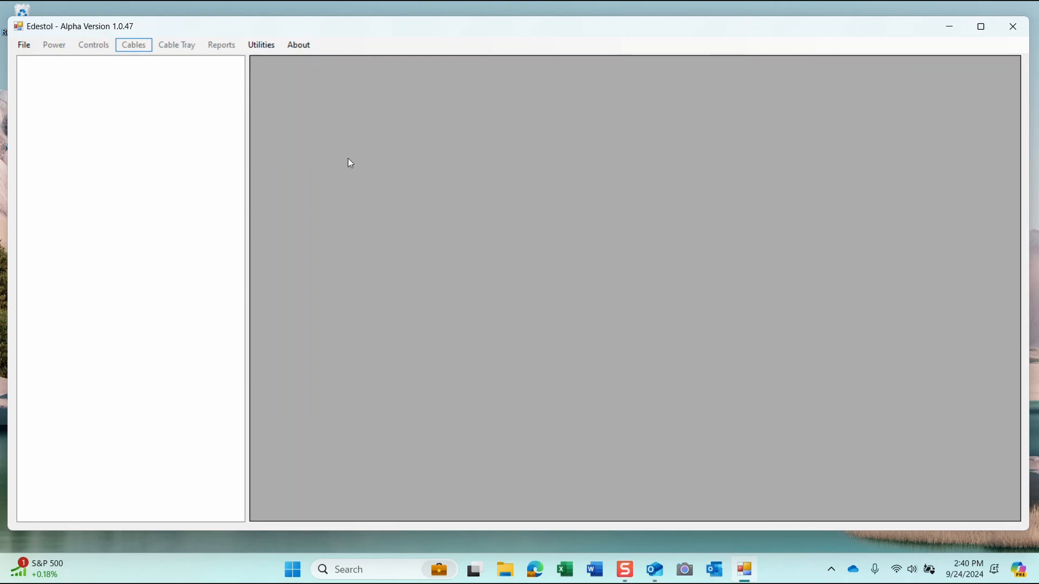
{"action": "left_click", "coordinate": [25, 47]}
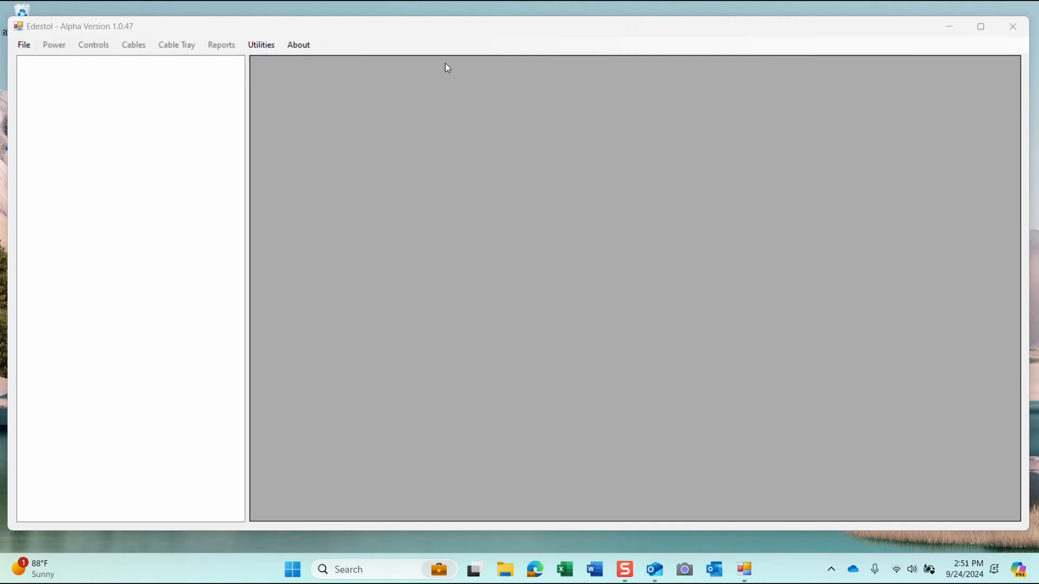
{"action": "left_click", "coordinate": [176, 45]}
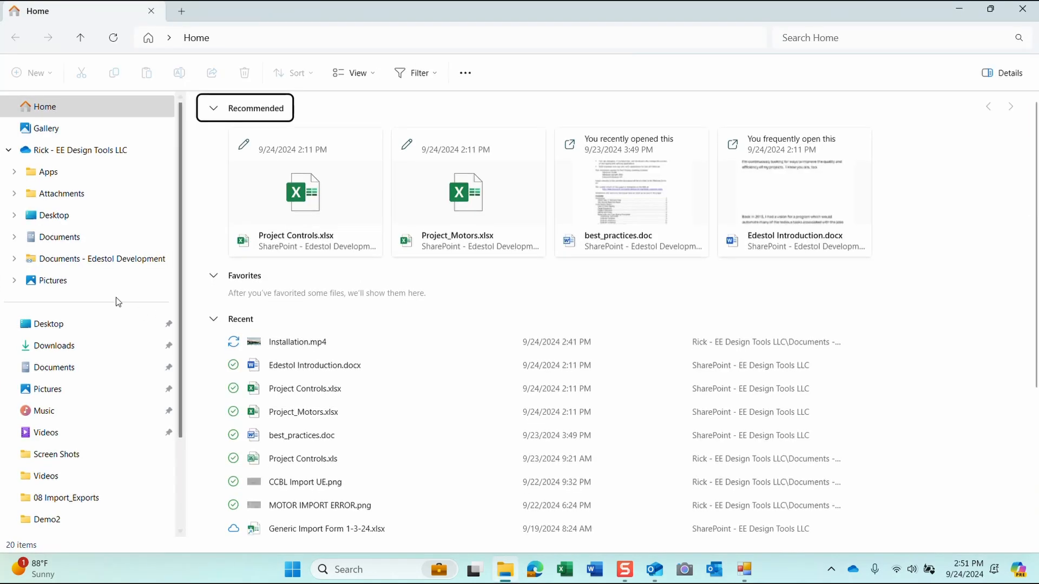
Step: Browse Documents > Edestol > Import_Exports, then return to the Edestol folder
{"action": "left_click", "coordinate": [61, 240]}
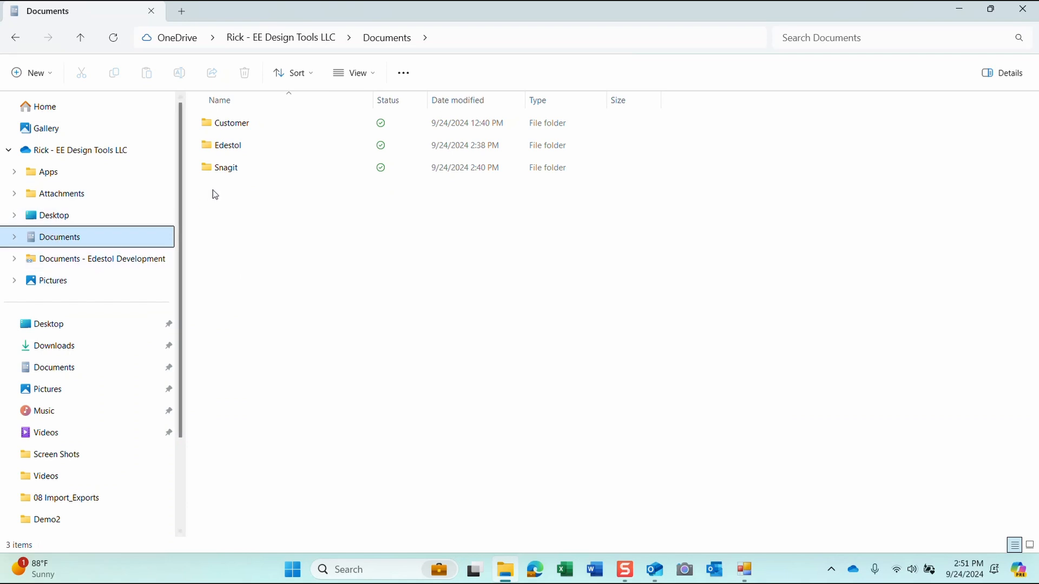
{"action": "mouse_move", "coordinate": [227, 149]}
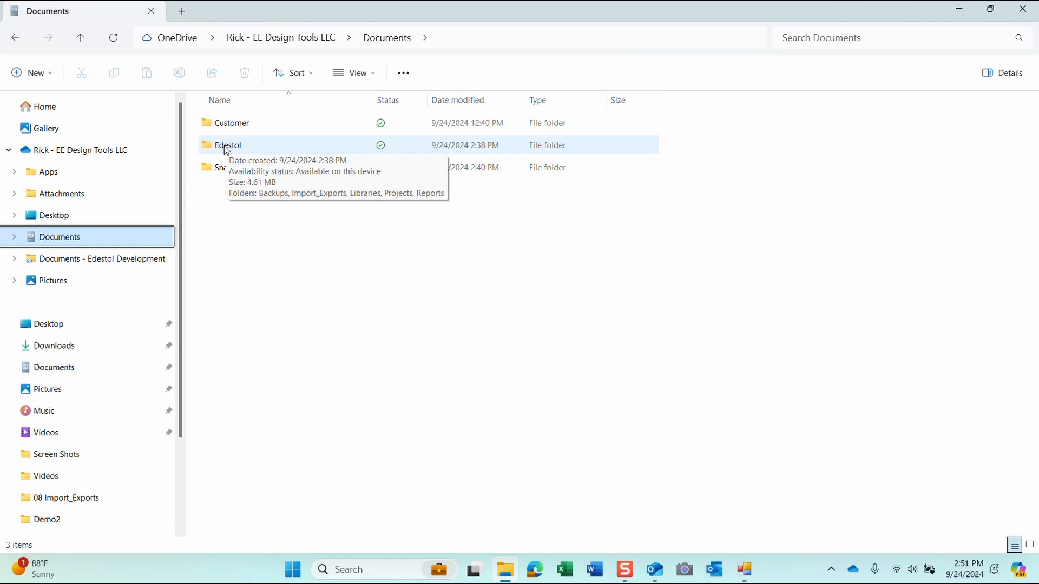
{"action": "double_click", "coordinate": [227, 146]}
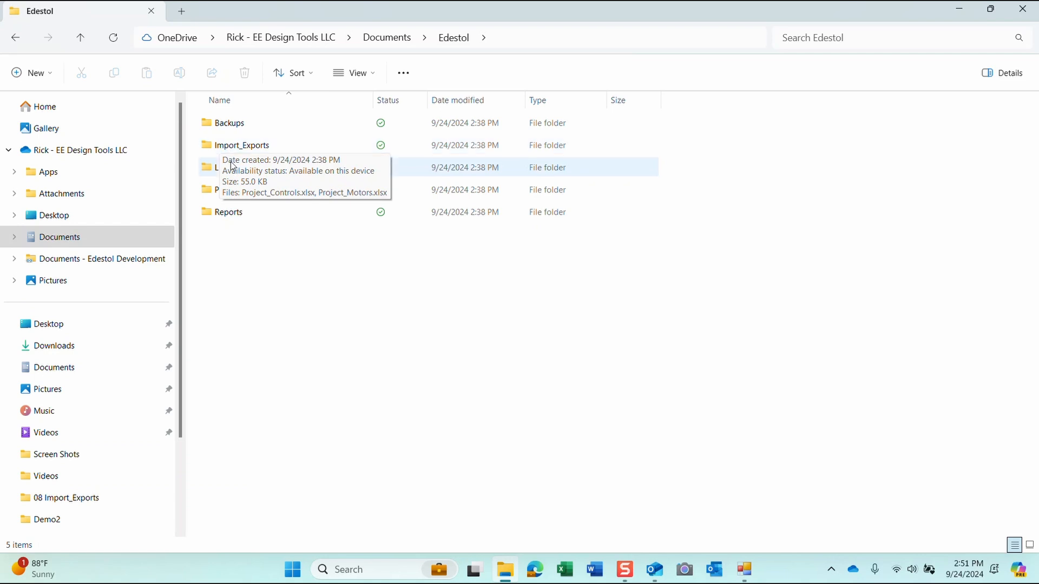
{"action": "double_click", "coordinate": [231, 146]}
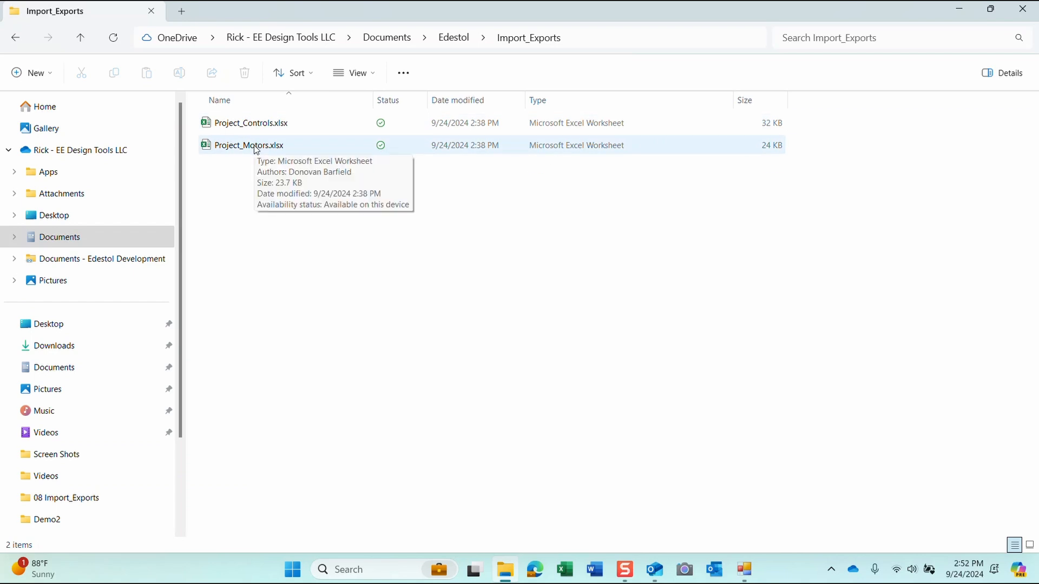
{"action": "left_click", "coordinate": [454, 41]}
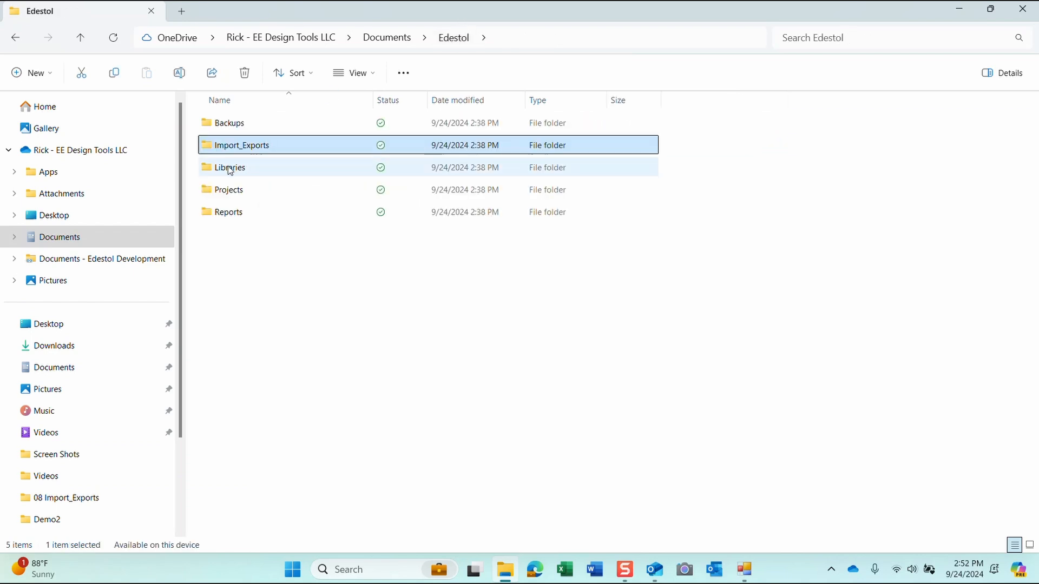
Step: Look inside the Libraries, Projects and Reports folders, returning to Edestol after each
{"action": "double_click", "coordinate": [238, 168]}
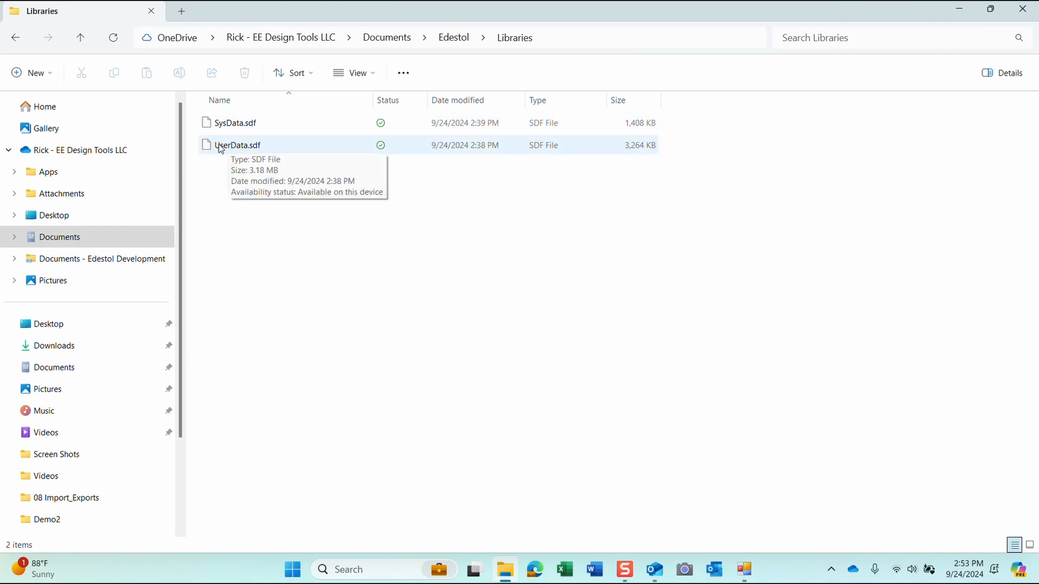
{"action": "left_click", "coordinate": [453, 38]}
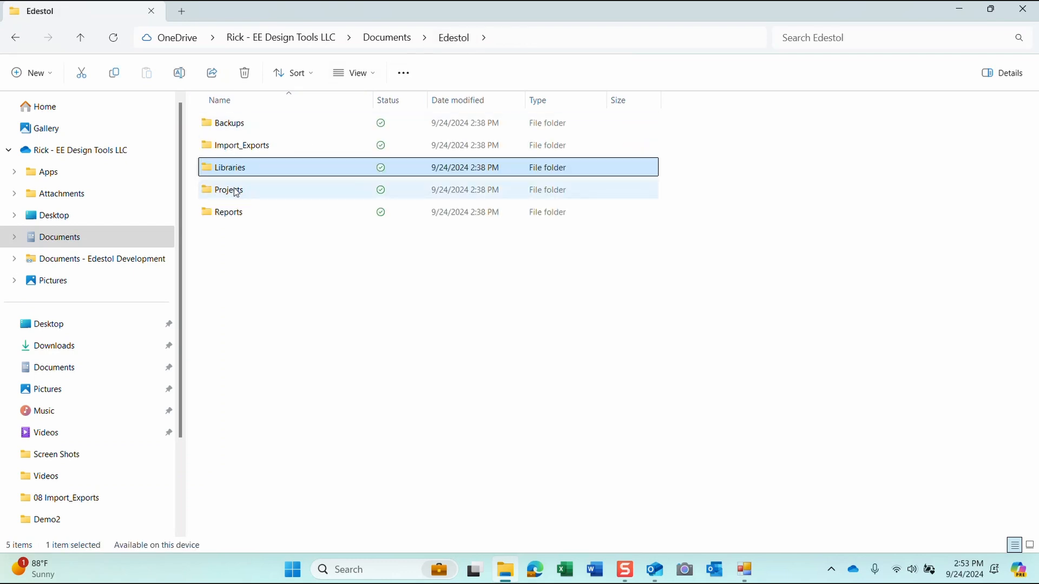
{"action": "double_click", "coordinate": [227, 193]}
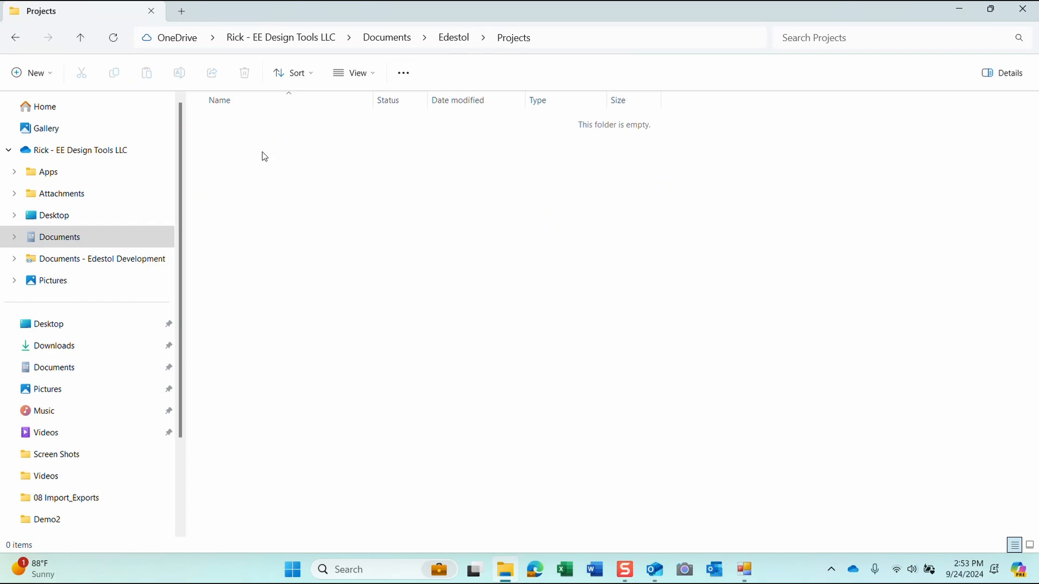
{"action": "left_click", "coordinate": [459, 39]}
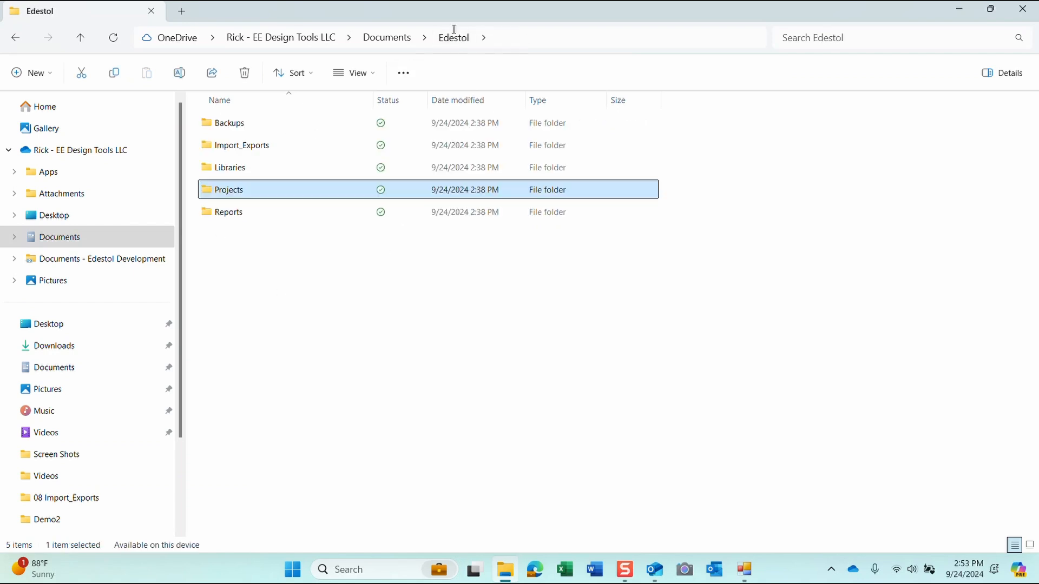
{"action": "left_click", "coordinate": [234, 214]}
{"action": "double_click", "coordinate": [234, 215]}
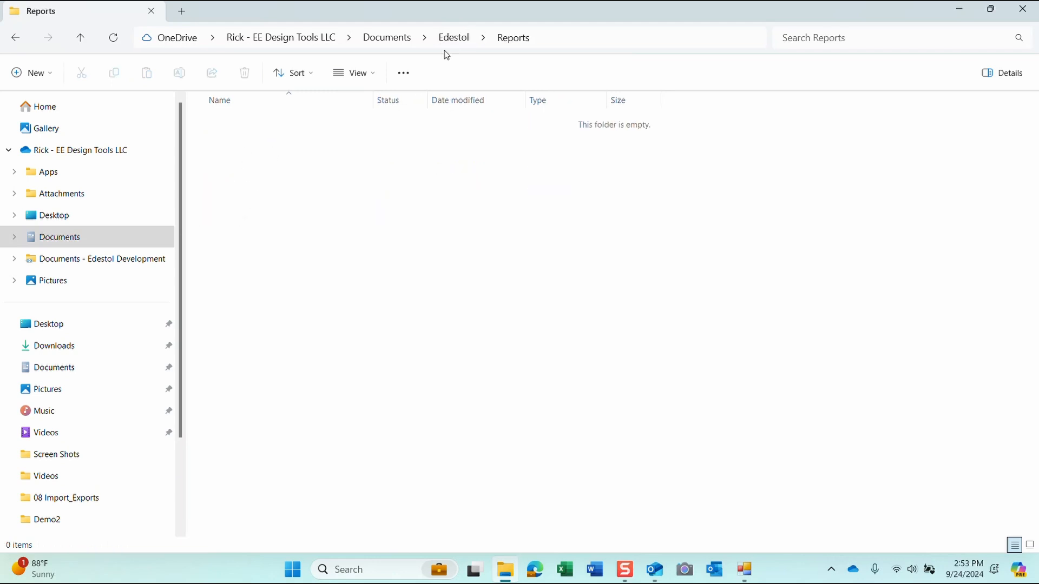
{"action": "left_click", "coordinate": [458, 41]}
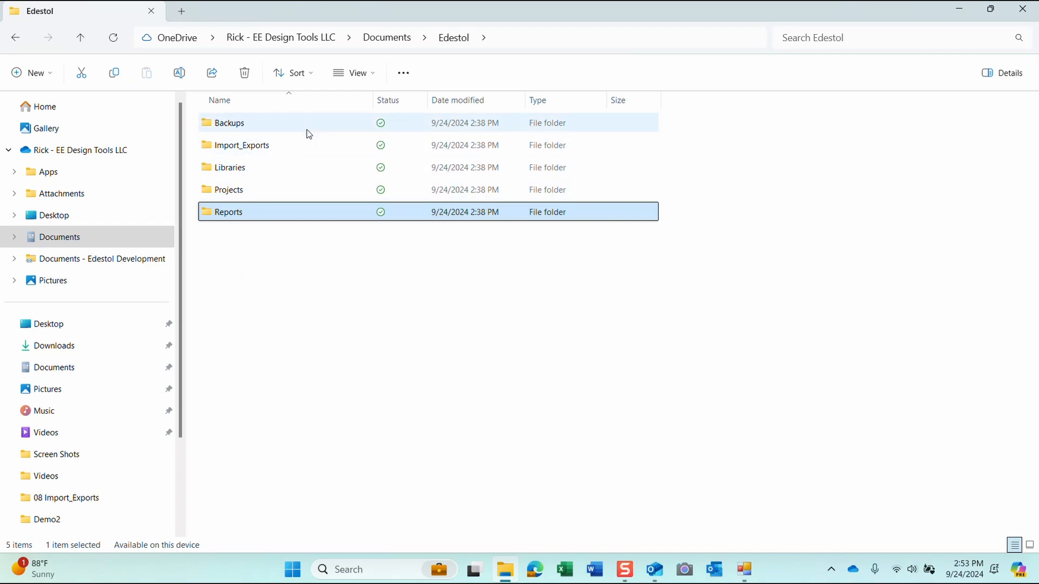
Step: Start a new Edestol project with the 'Create new subdirectory and project' option
{"action": "left_click", "coordinate": [745, 566]}
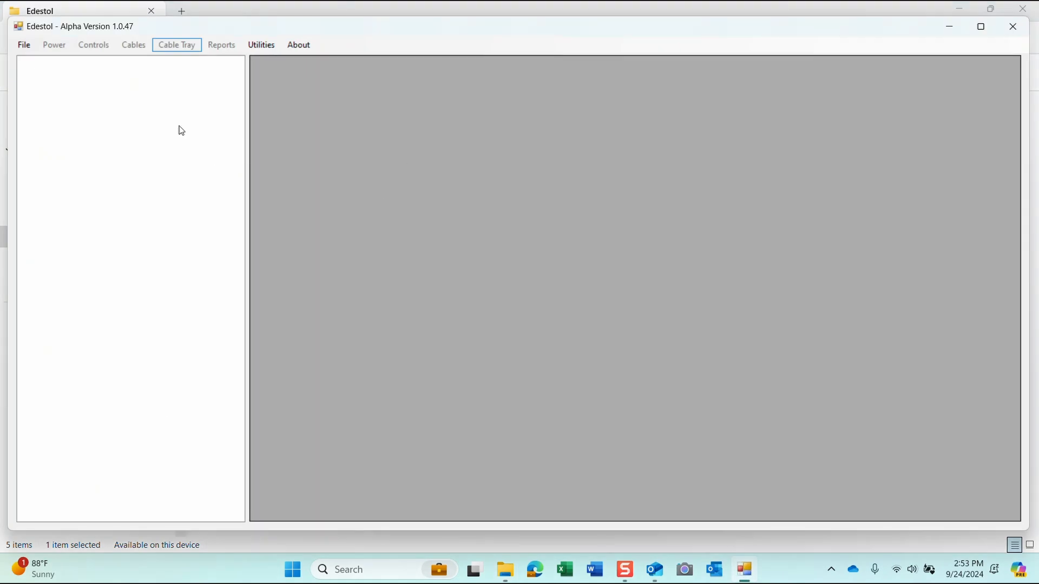
{"action": "left_click", "coordinate": [23, 46]}
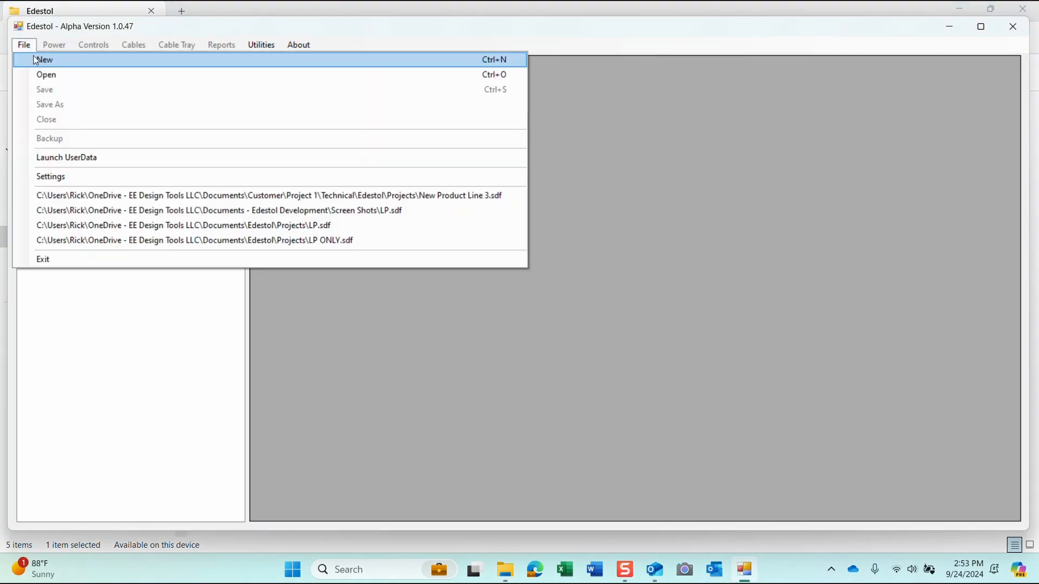
{"action": "left_click", "coordinate": [34, 60]}
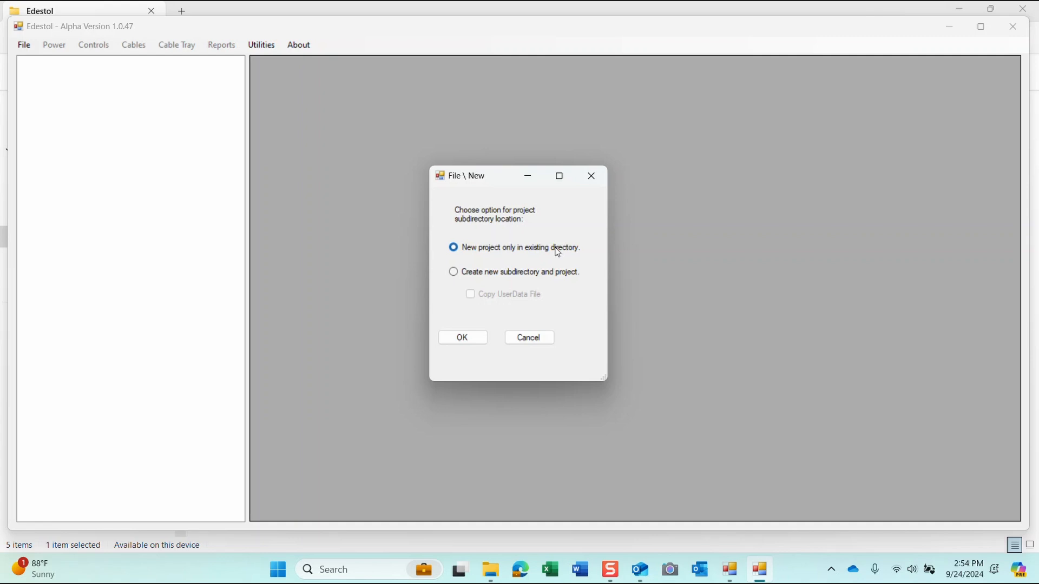
{"action": "left_click", "coordinate": [477, 272]}
{"action": "left_click", "coordinate": [463, 337]}
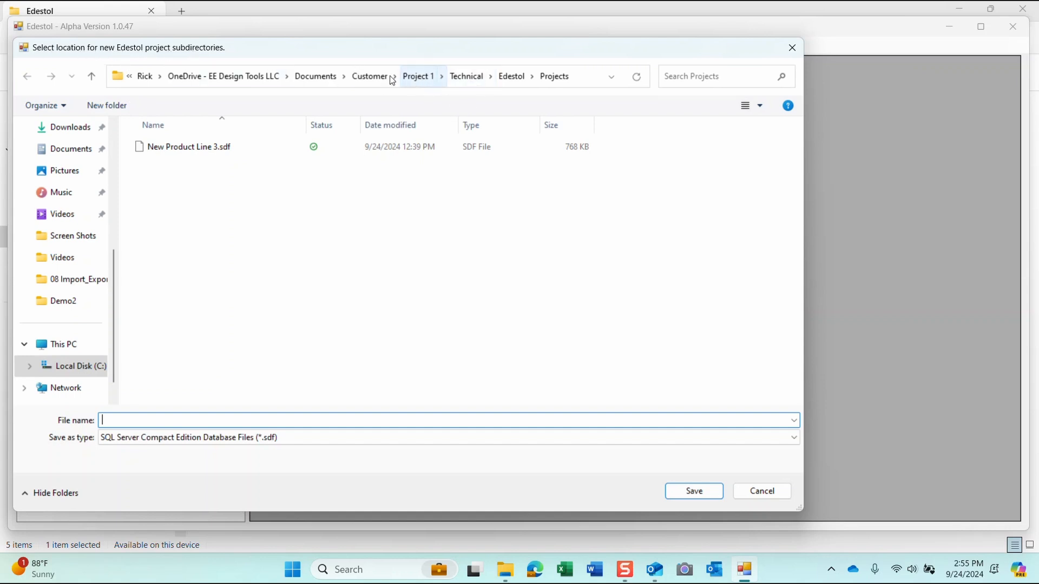
Step: Navigate to Documents > Customer > Project 2, checking Project 1 along the way
{"action": "left_click", "coordinate": [319, 76]}
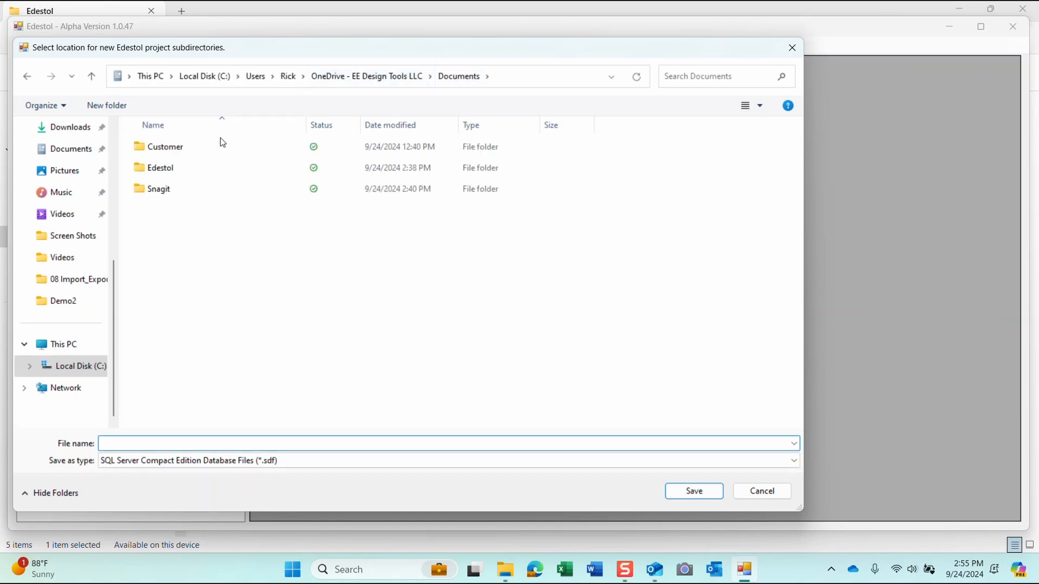
{"action": "left_click", "coordinate": [173, 151]}
{"action": "double_click", "coordinate": [173, 151]}
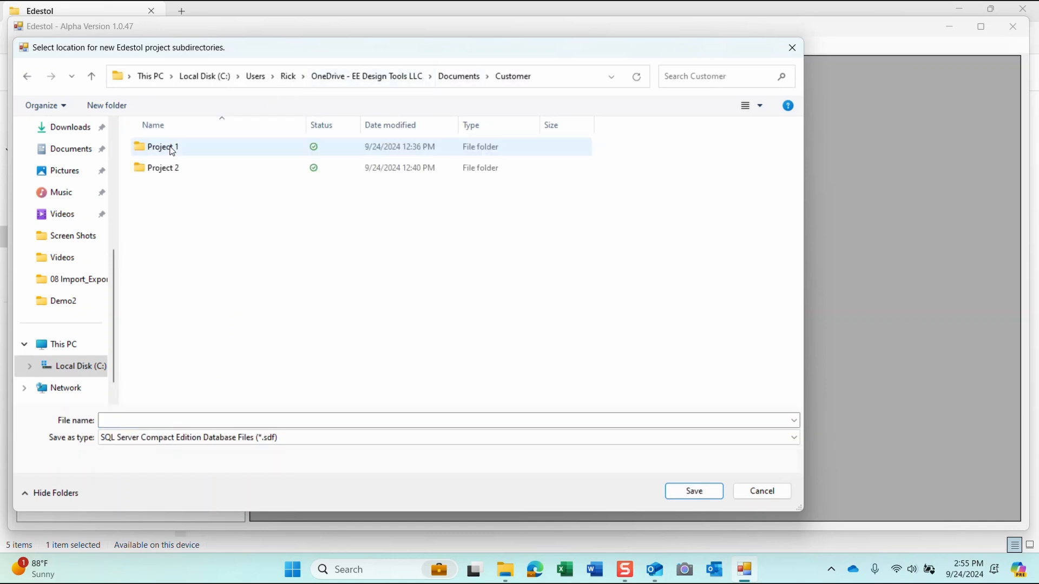
{"action": "double_click", "coordinate": [158, 153]}
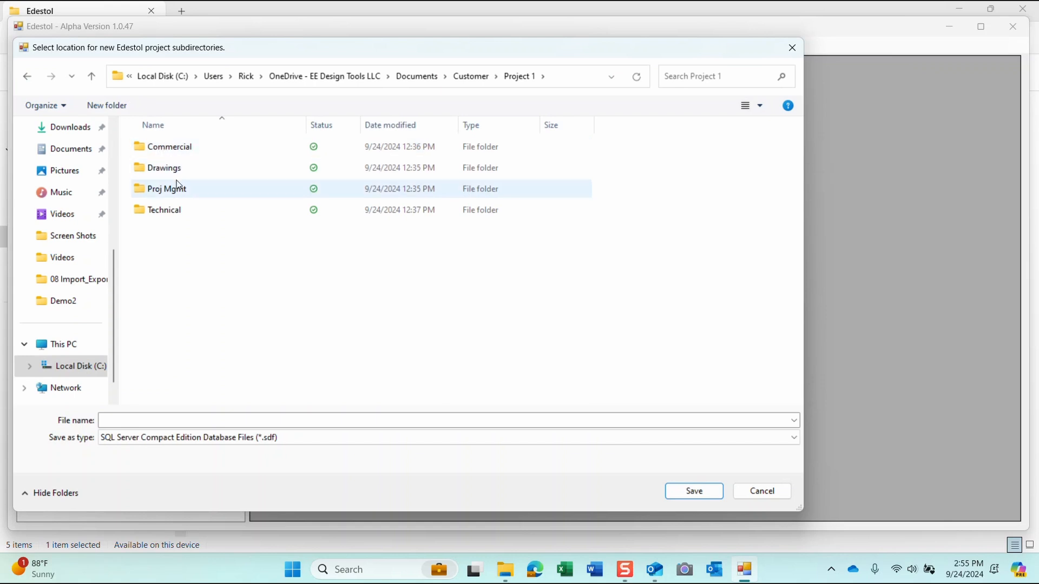
{"action": "double_click", "coordinate": [160, 214]}
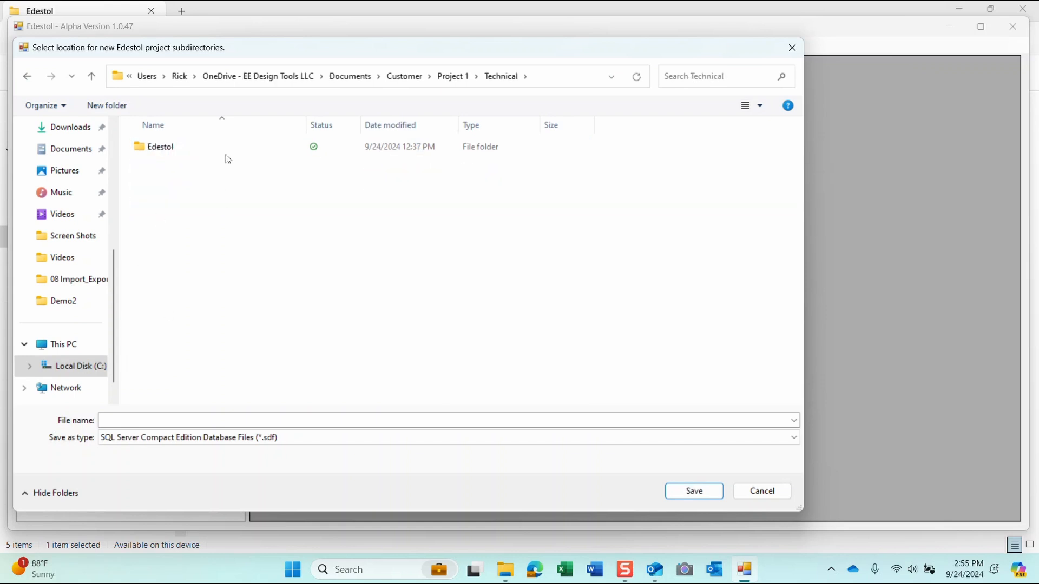
{"action": "mouse_move", "coordinate": [153, 152]}
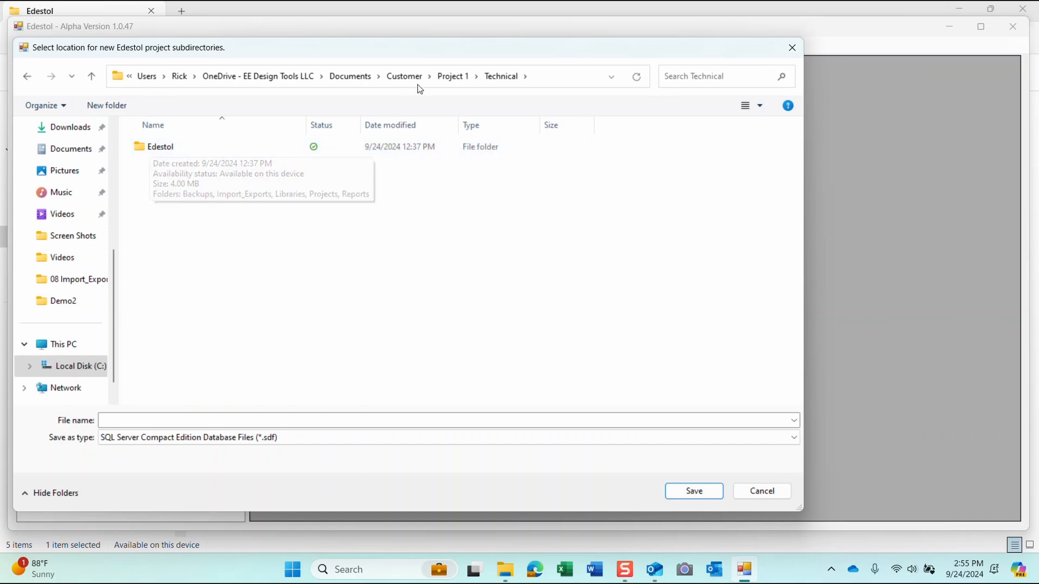
{"action": "left_click", "coordinate": [401, 79]}
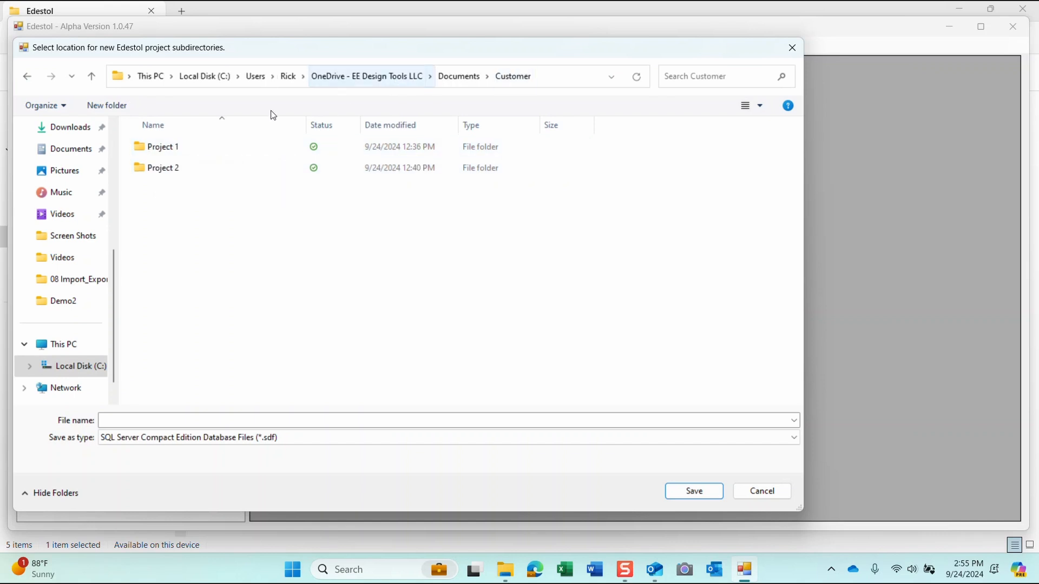
{"action": "double_click", "coordinate": [161, 169]}
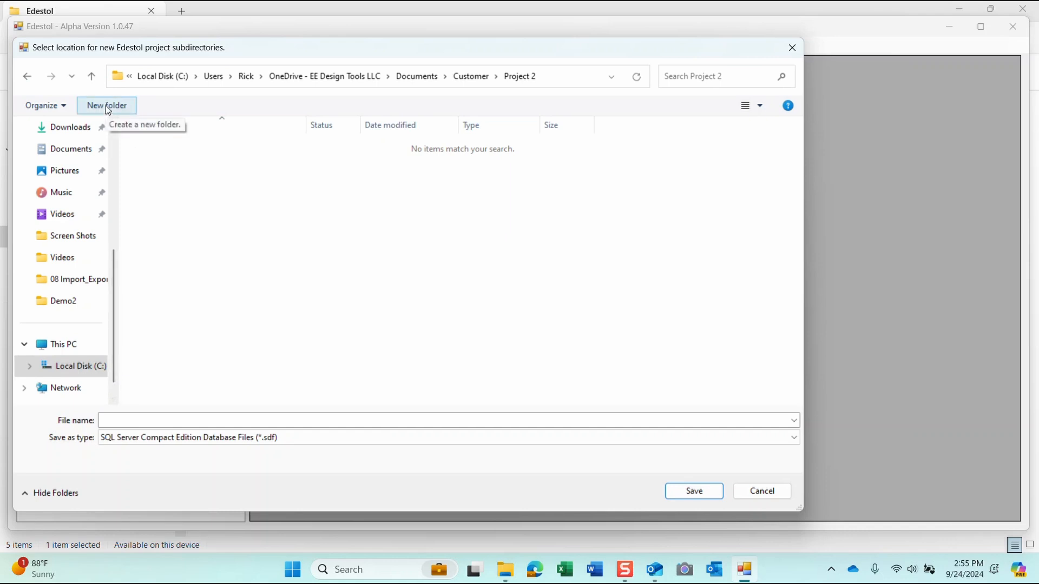
Step: Save the project as 'New Production Line 2025' in Project 2
{"action": "left_click", "coordinate": [147, 420]}
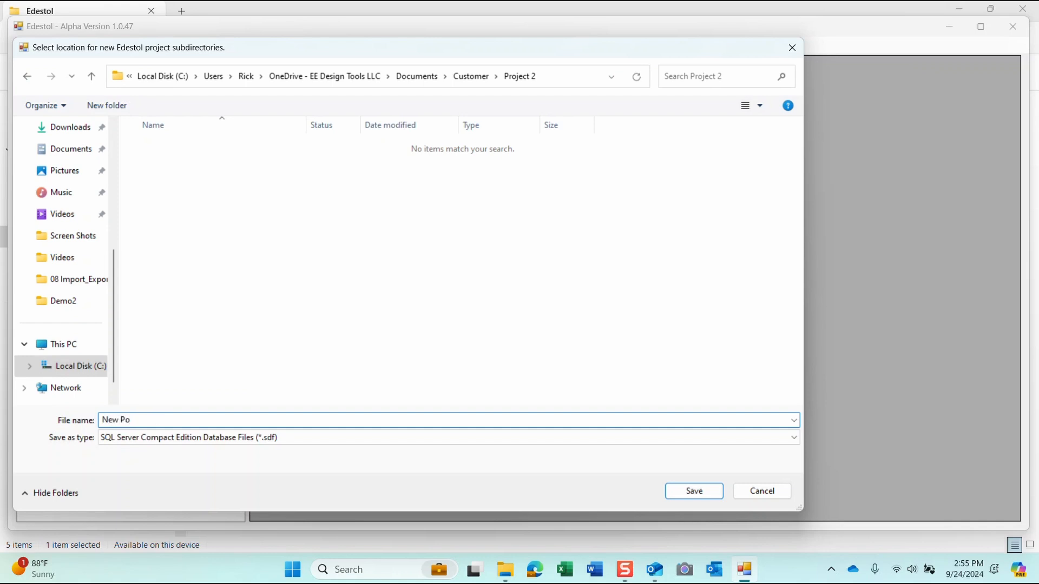
{"action": "type", "text": "New Production Line 2025"}
{"action": "left_click", "coordinate": [695, 491]}
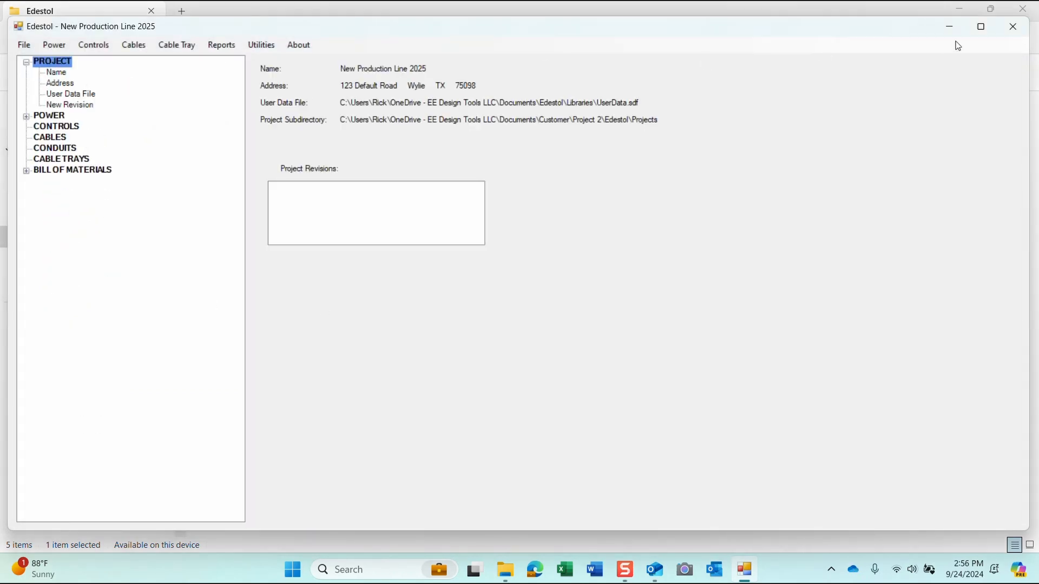
Step: Maximize the Edestol window and view the File menu's recent projects list
{"action": "left_click", "coordinate": [980, 26]}
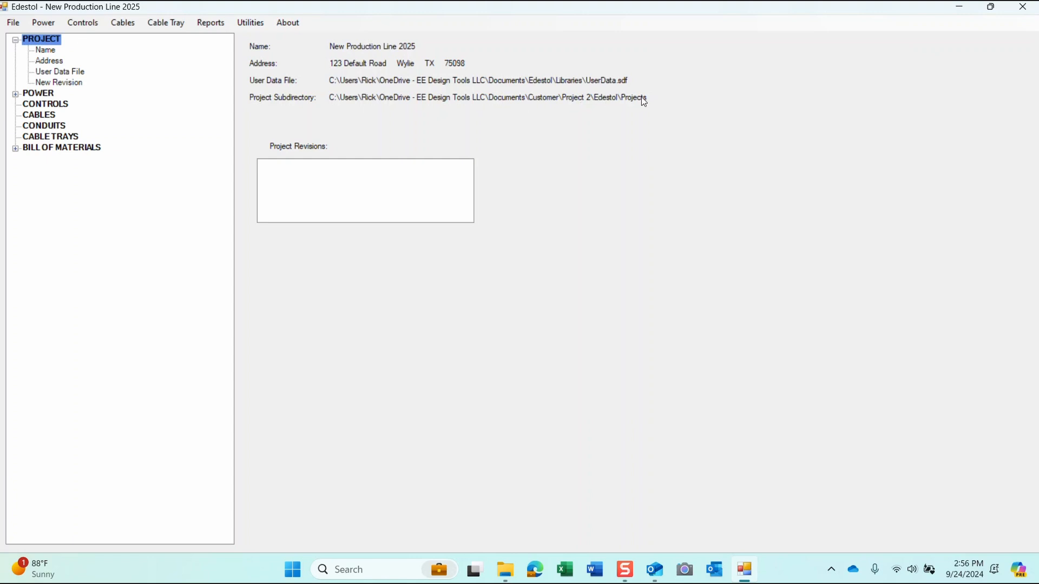
{"action": "left_click", "coordinate": [13, 23]}
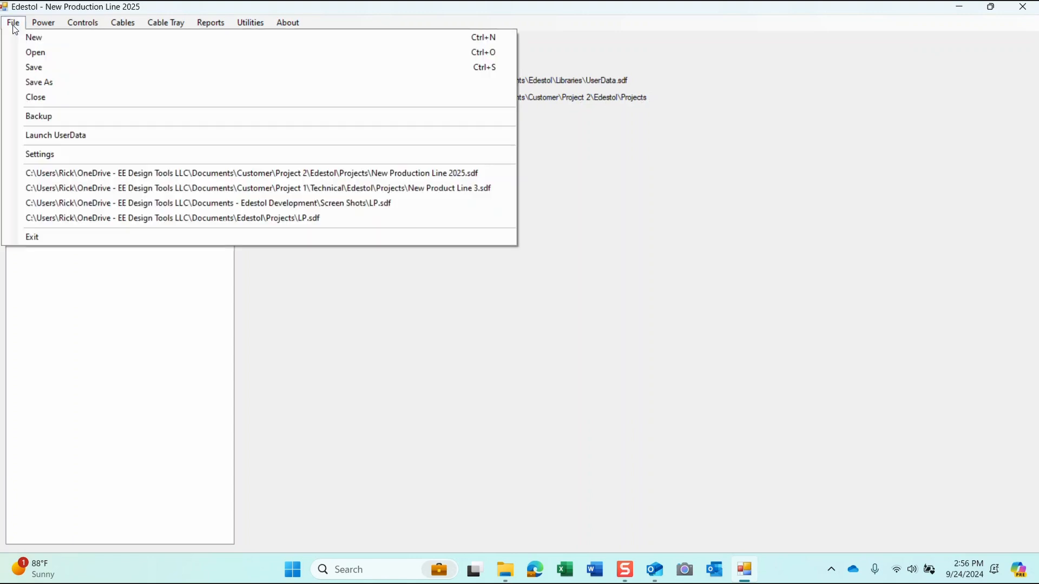
{"action": "left_click", "coordinate": [44, 81]}
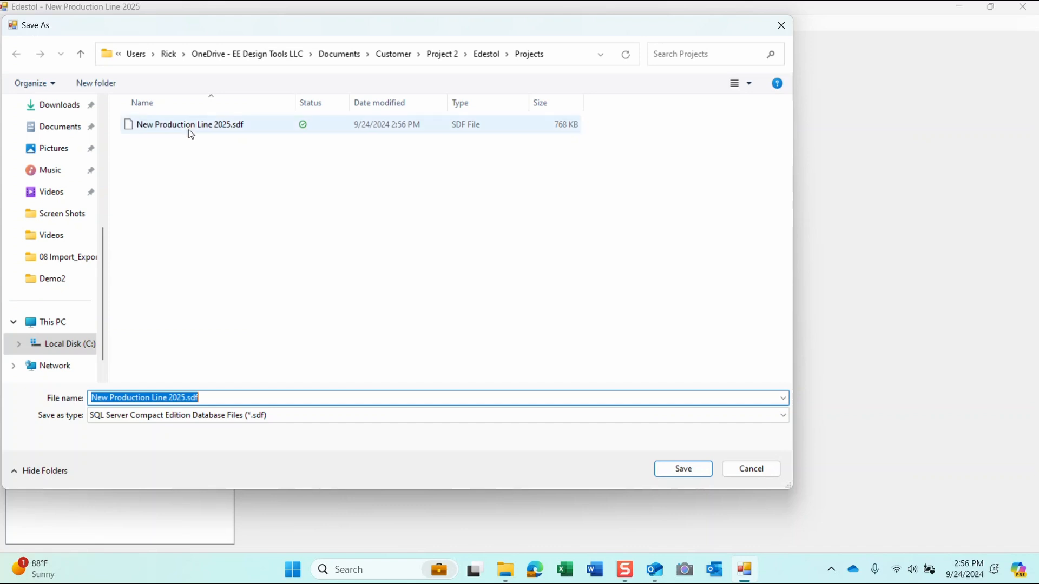
{"action": "left_click", "coordinate": [756, 460]}
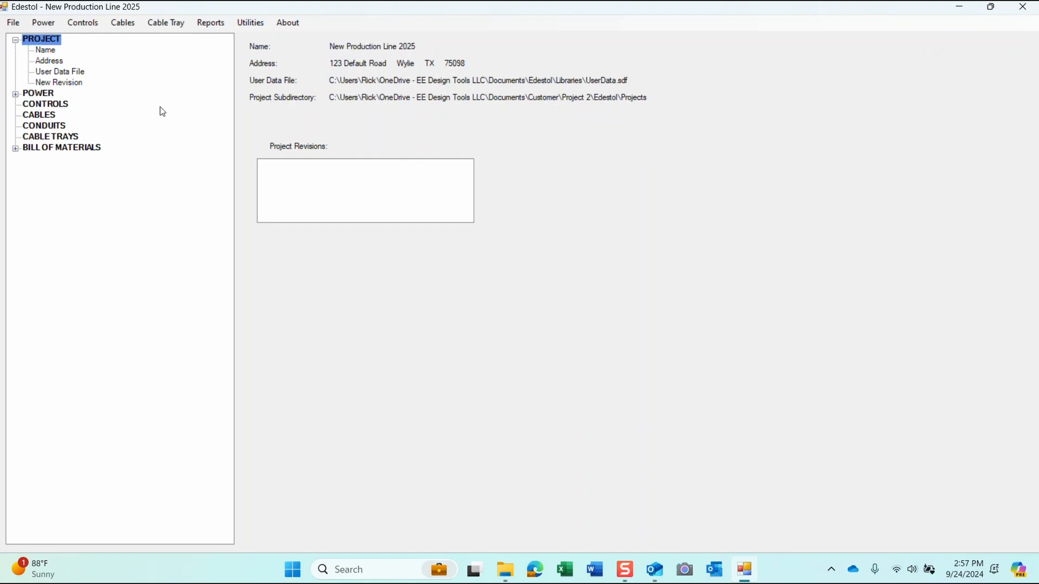
{"action": "left_click", "coordinate": [14, 24]}
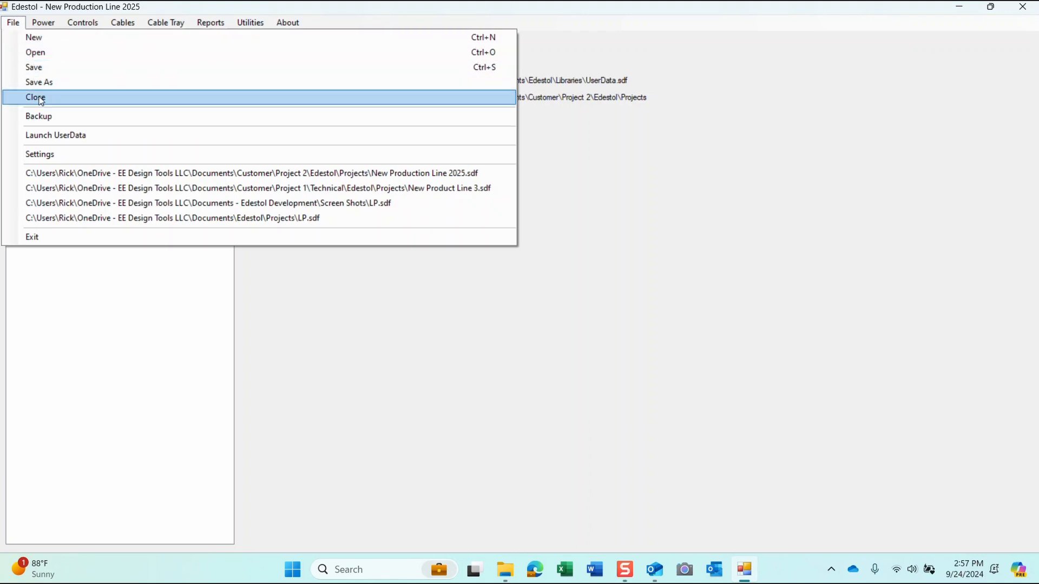
Step: Back up the project file and its UserData file now, then return to File Explorer
{"action": "left_click", "coordinate": [39, 117]}
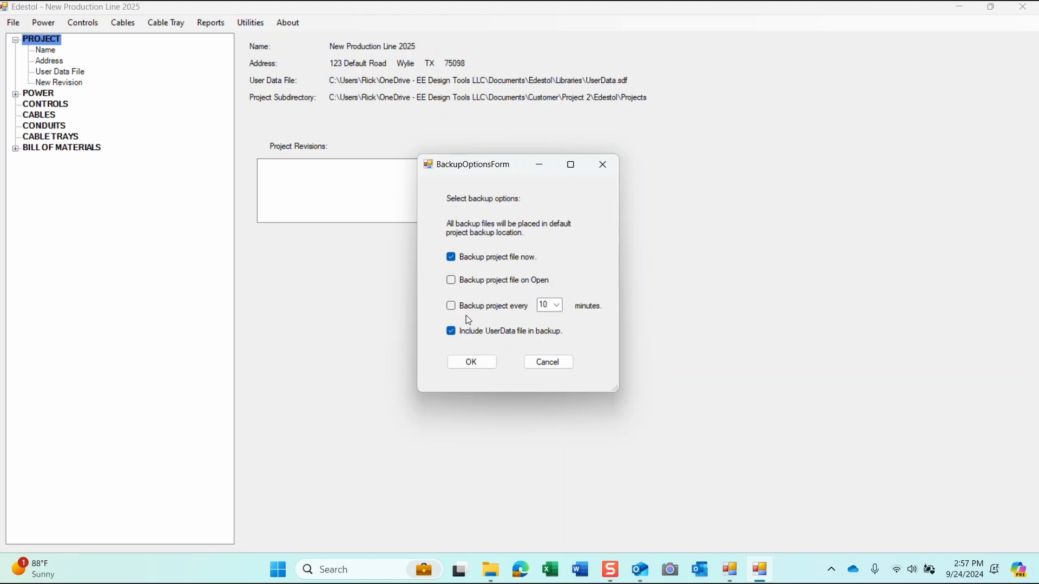
{"action": "left_click", "coordinate": [471, 363]}
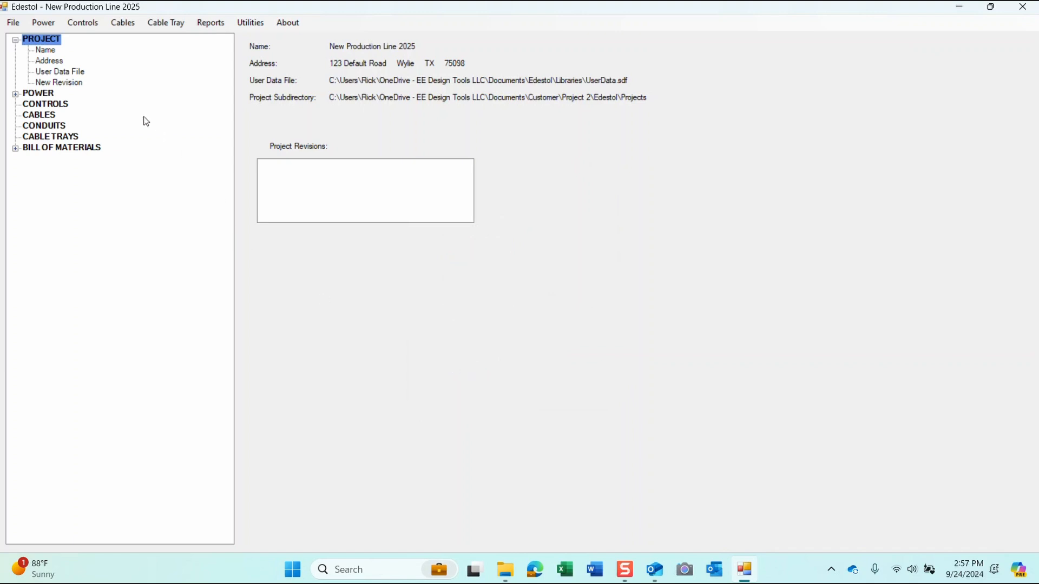
{"action": "left_click", "coordinate": [506, 574]}
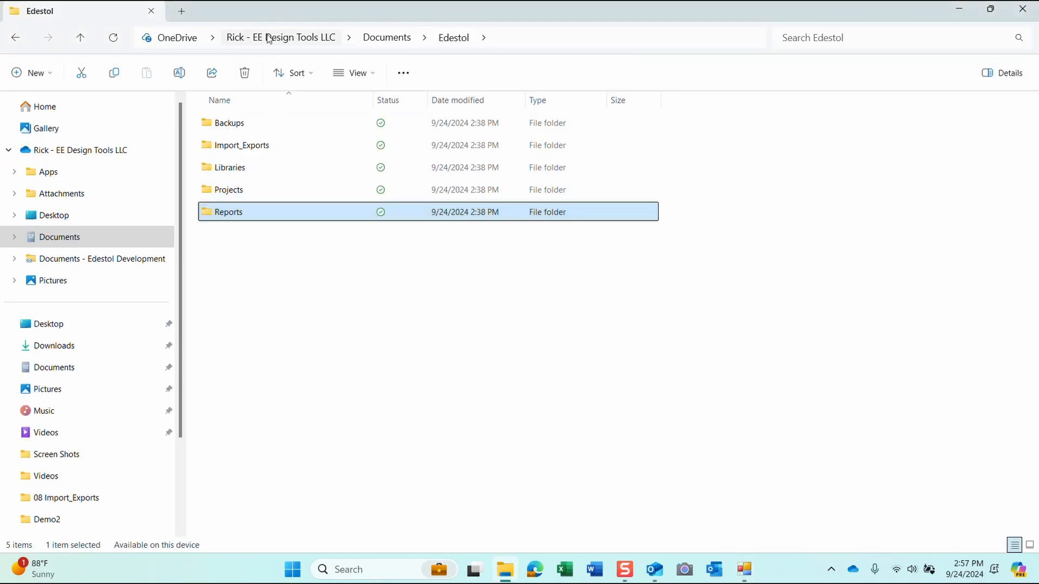
Step: Browse to Customer > Project 2 > Edestol > Backups and widen the Name column to check backups
{"action": "left_click", "coordinate": [400, 40]}
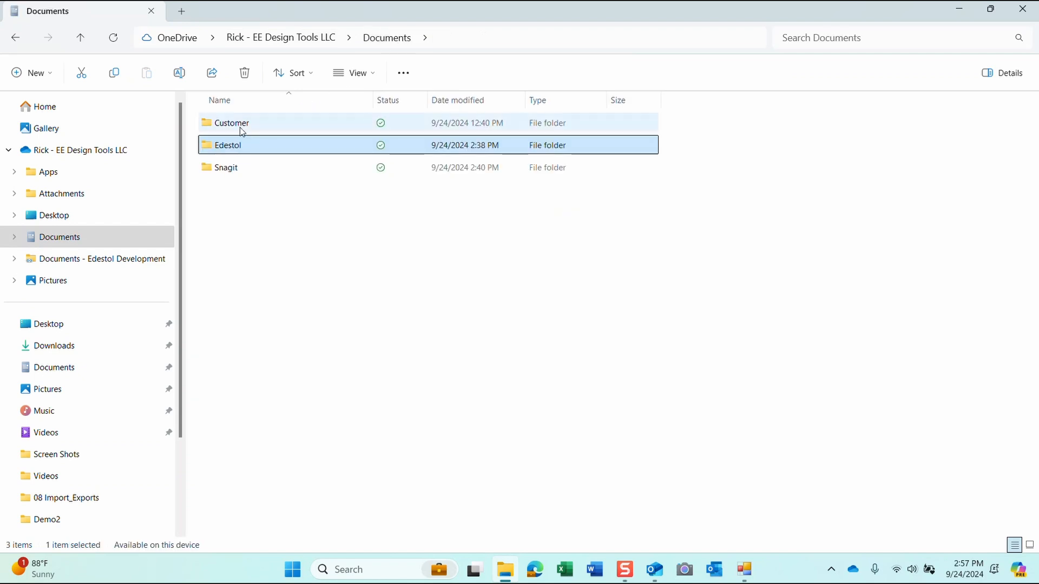
{"action": "left_click", "coordinate": [237, 126]}
{"action": "double_click", "coordinate": [237, 126]}
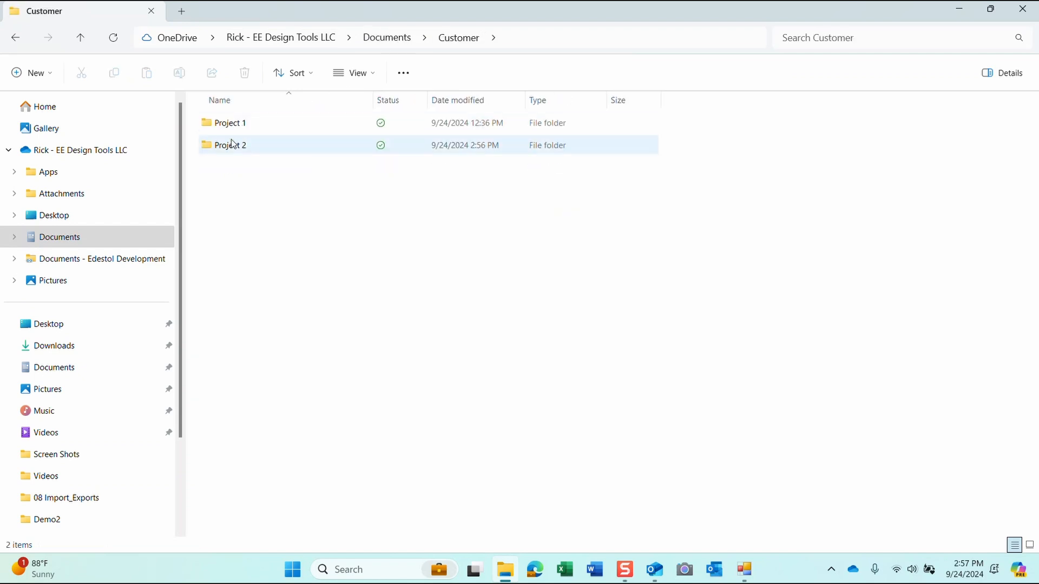
{"action": "left_click", "coordinate": [229, 147]}
{"action": "double_click", "coordinate": [230, 147]}
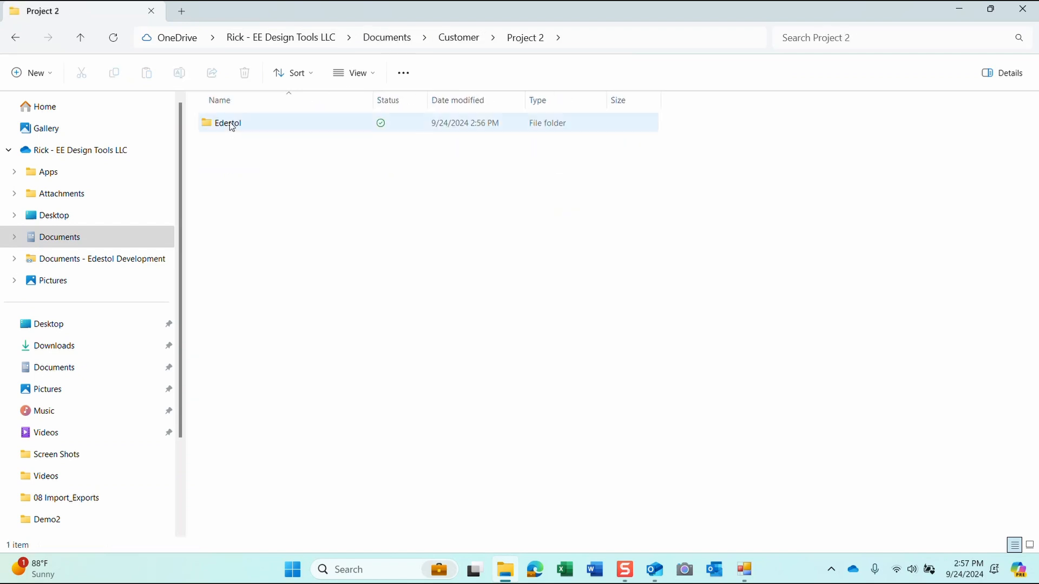
{"action": "double_click", "coordinate": [225, 124]}
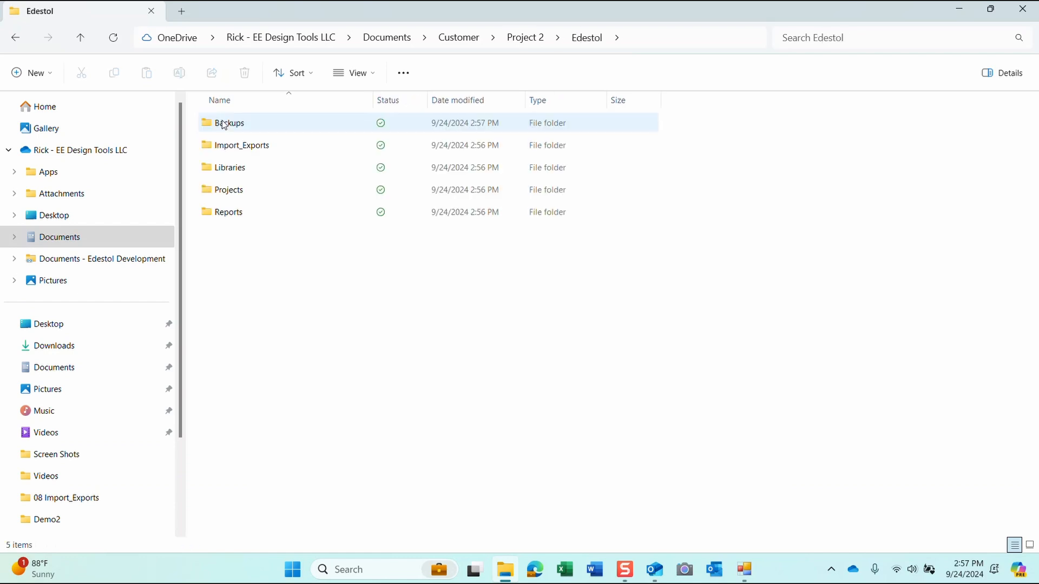
{"action": "double_click", "coordinate": [238, 126]}
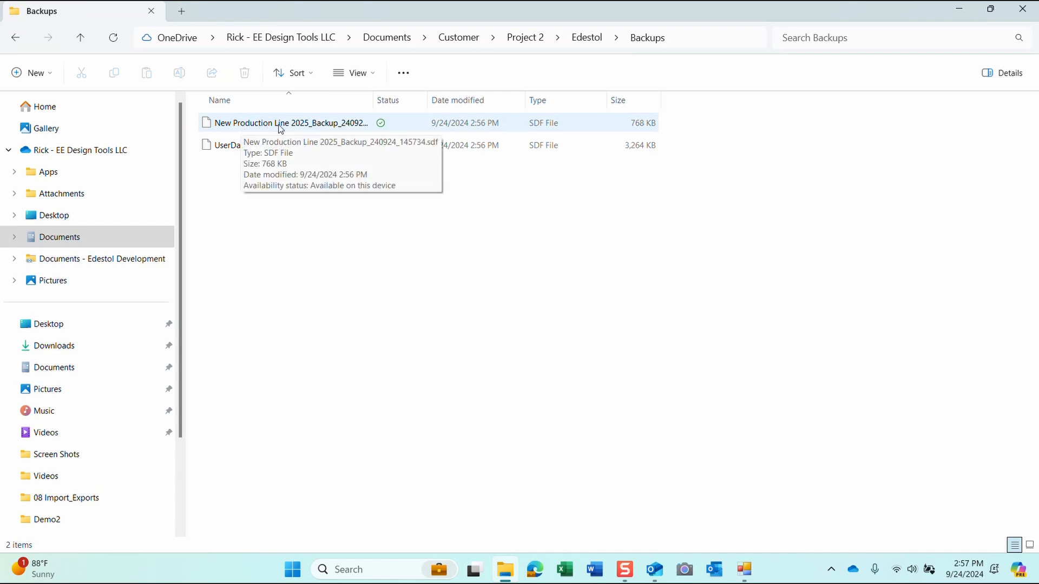
{"action": "left_click_drag", "start_coordinate": [374, 100], "coordinate": [488, 85]}
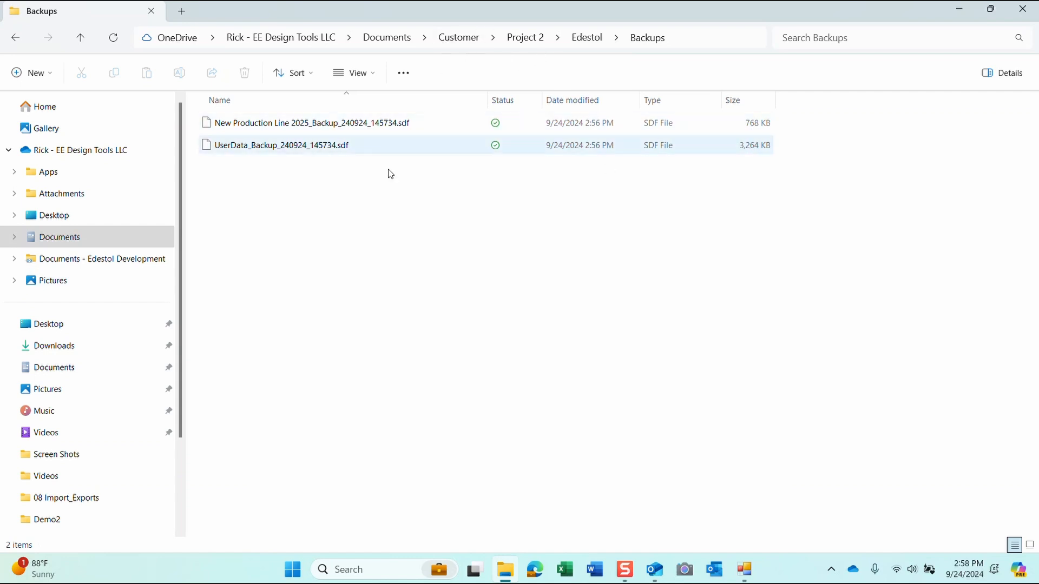
{"action": "left_click", "coordinate": [744, 569]}
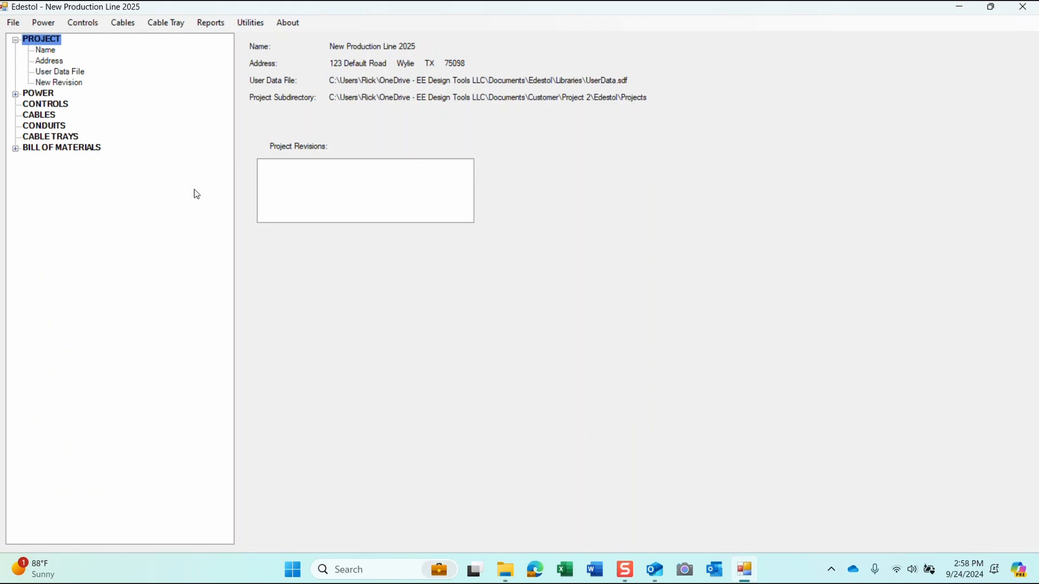
Step: Save the program settings with maximum conductor sizes up to #750 and minimums #16 and #18
{"action": "left_click", "coordinate": [13, 24]}
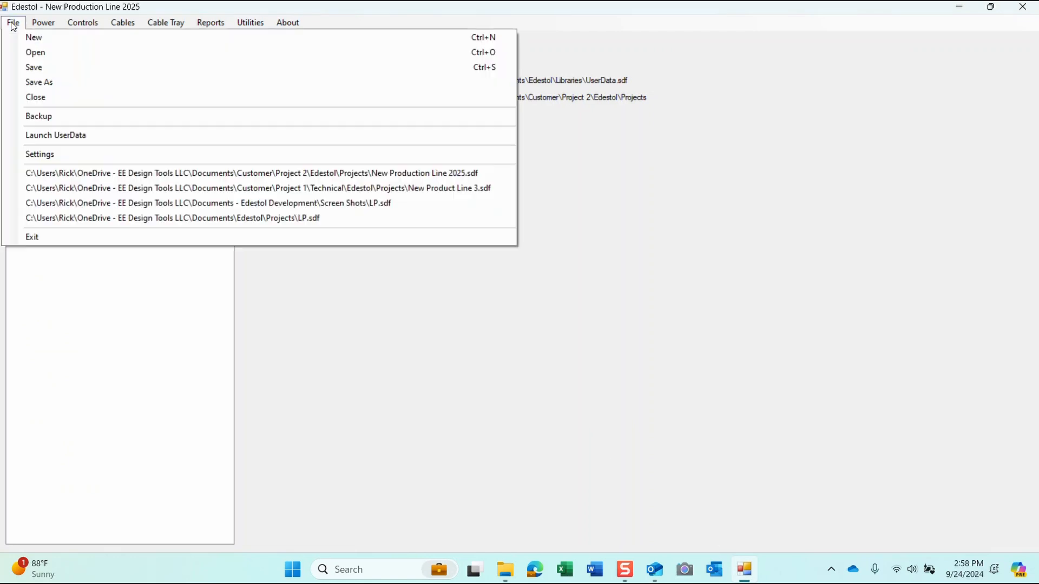
{"action": "left_click", "coordinate": [53, 156]}
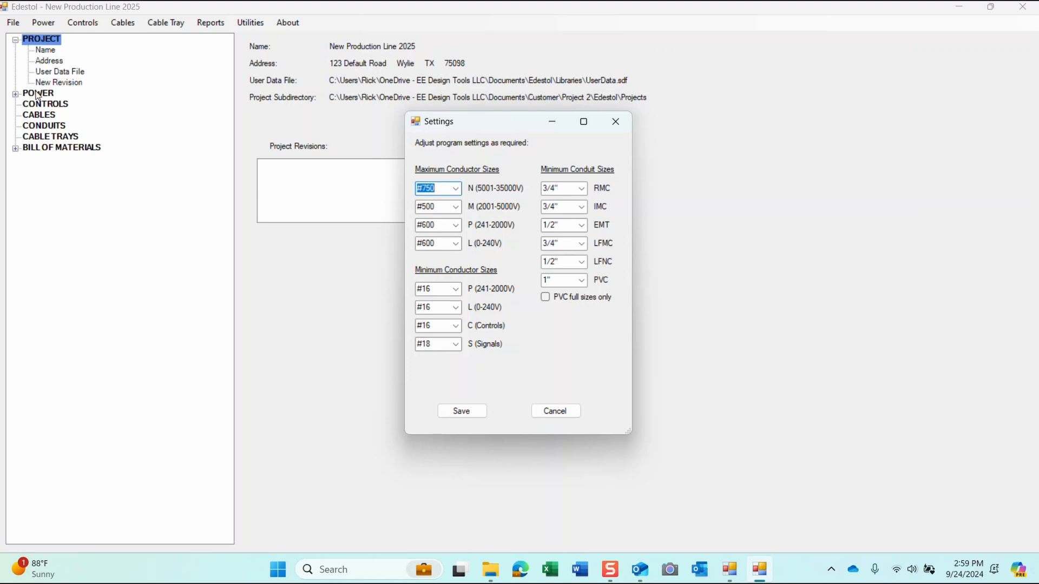
{"action": "left_click", "coordinate": [14, 101]}
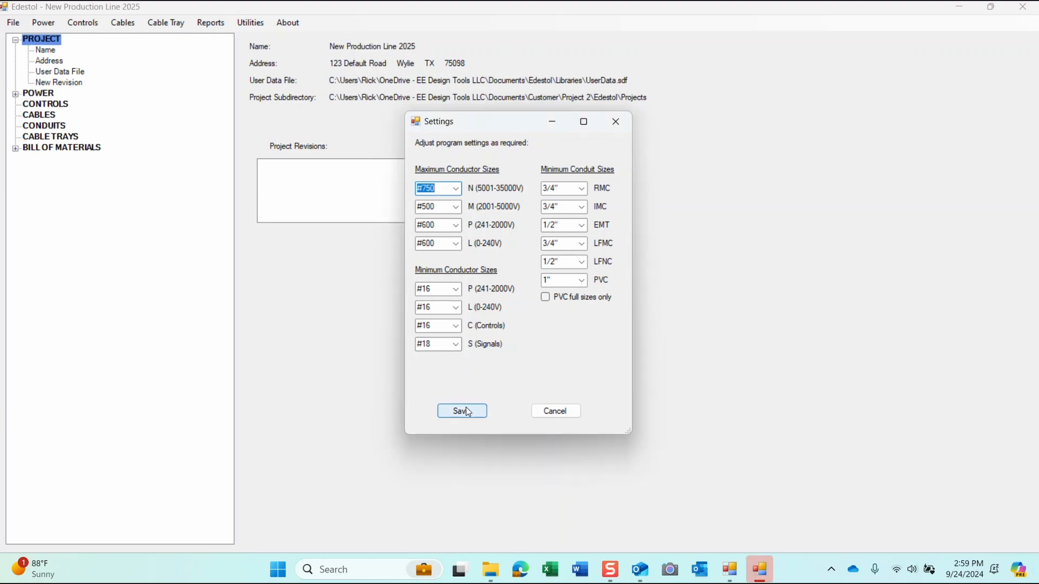
{"action": "left_click", "coordinate": [552, 414]}
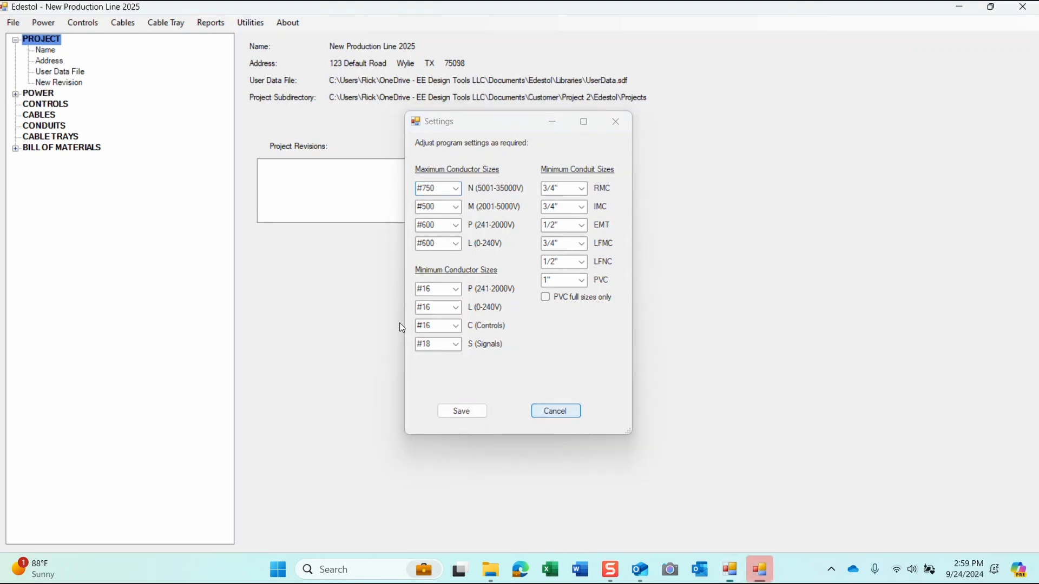
Step: Open the POWER Source device and keep its line-to-line voltage at 480
{"action": "left_click", "coordinate": [16, 96]}
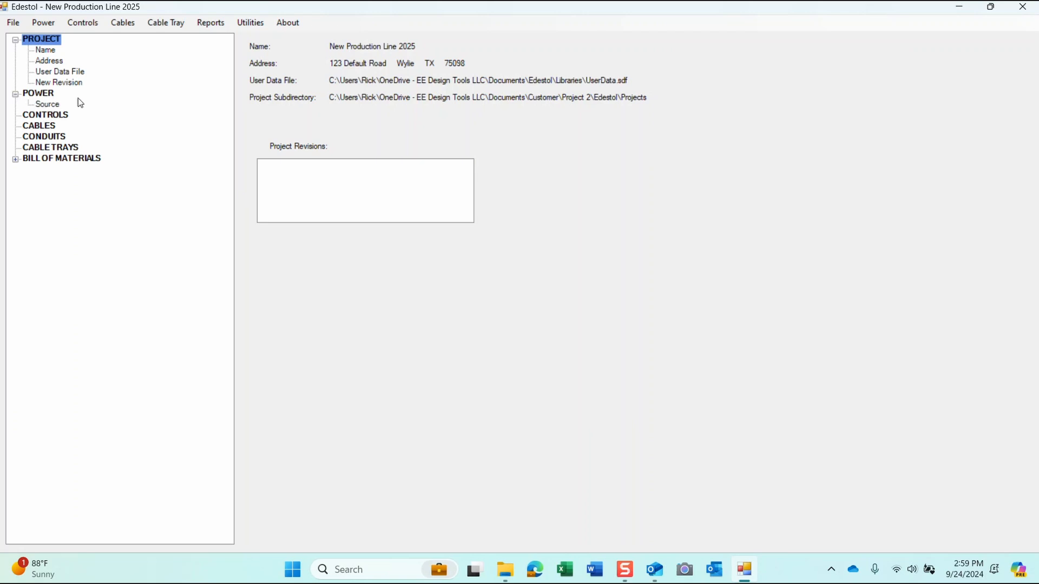
{"action": "left_click", "coordinate": [48, 105]}
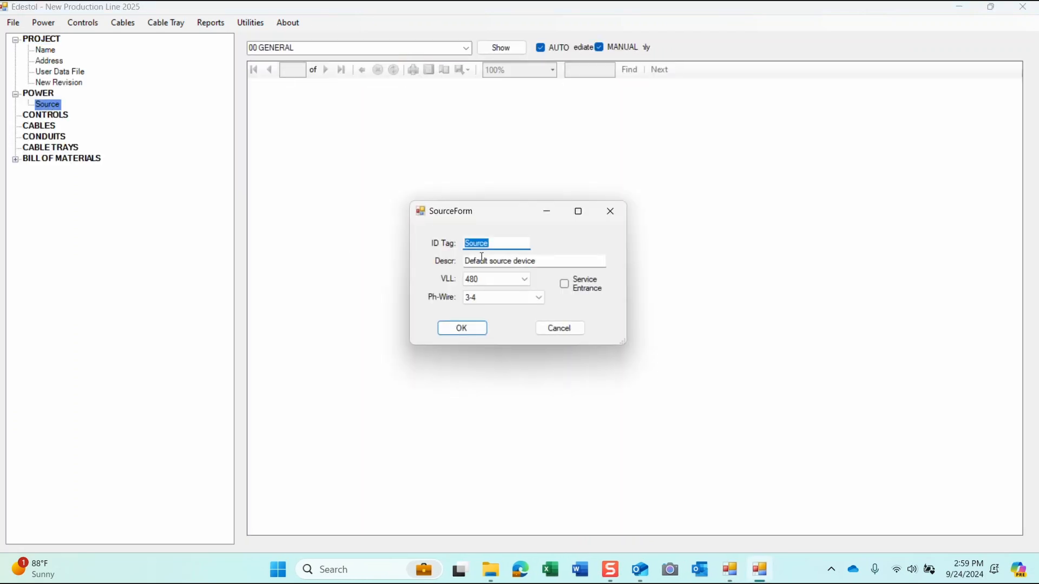
{"action": "left_click", "coordinate": [525, 280]}
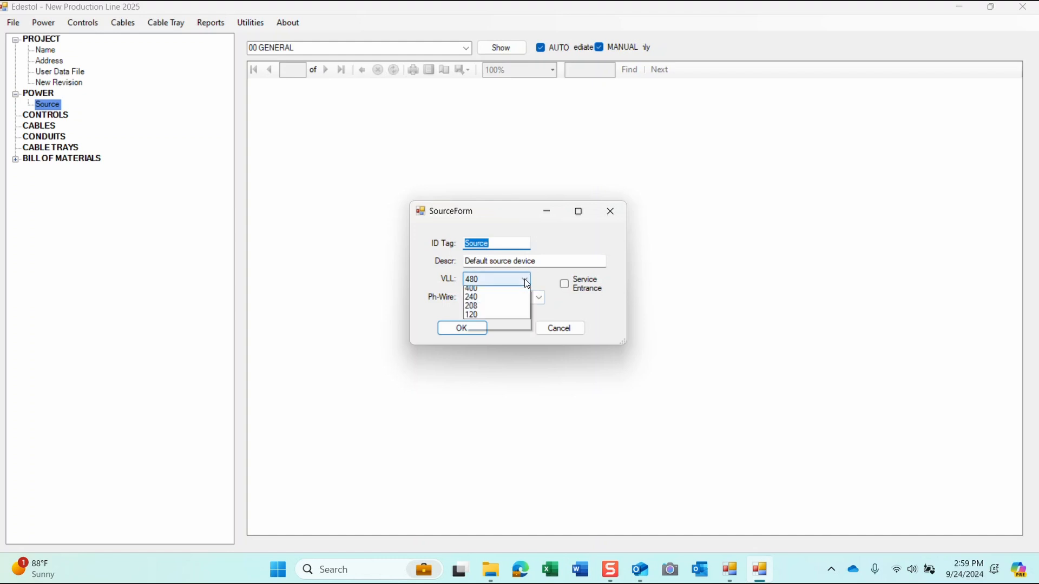
{"action": "left_click", "coordinate": [512, 208]}
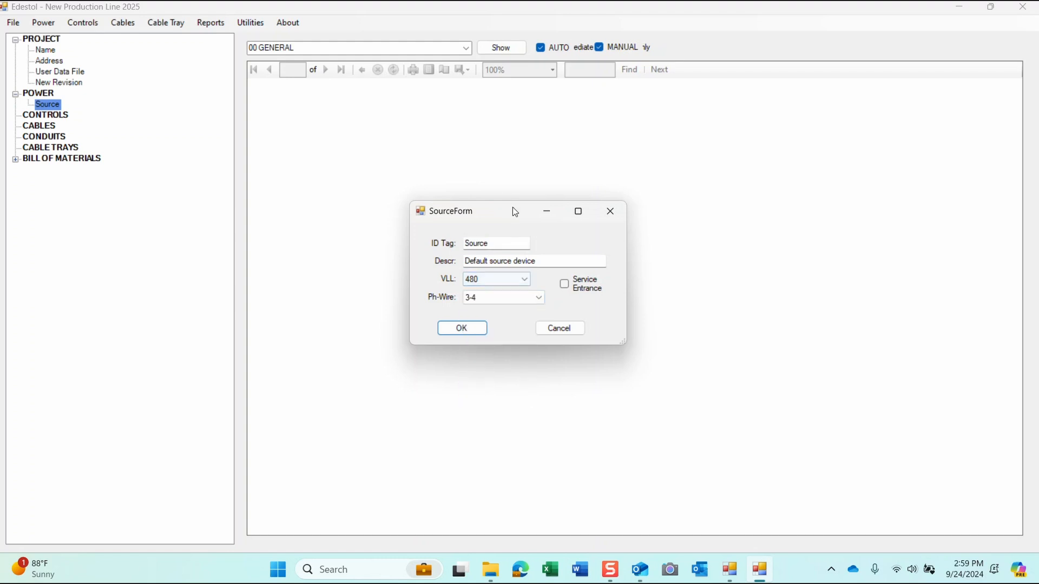
{"action": "left_click", "coordinate": [560, 328]}
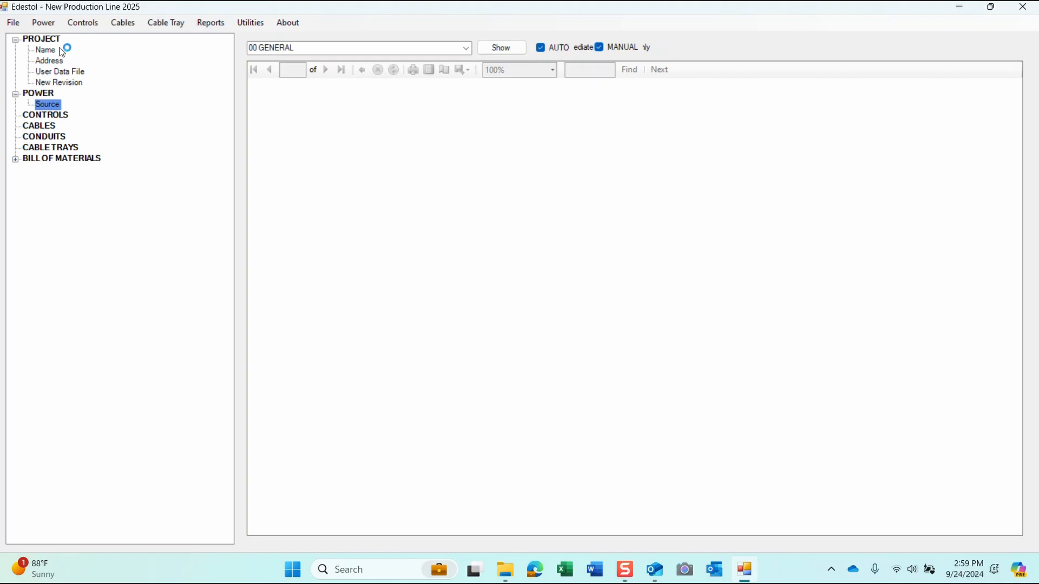
Step: Load the power source report using the 00 GENERAL layout
{"action": "left_click", "coordinate": [43, 23]}
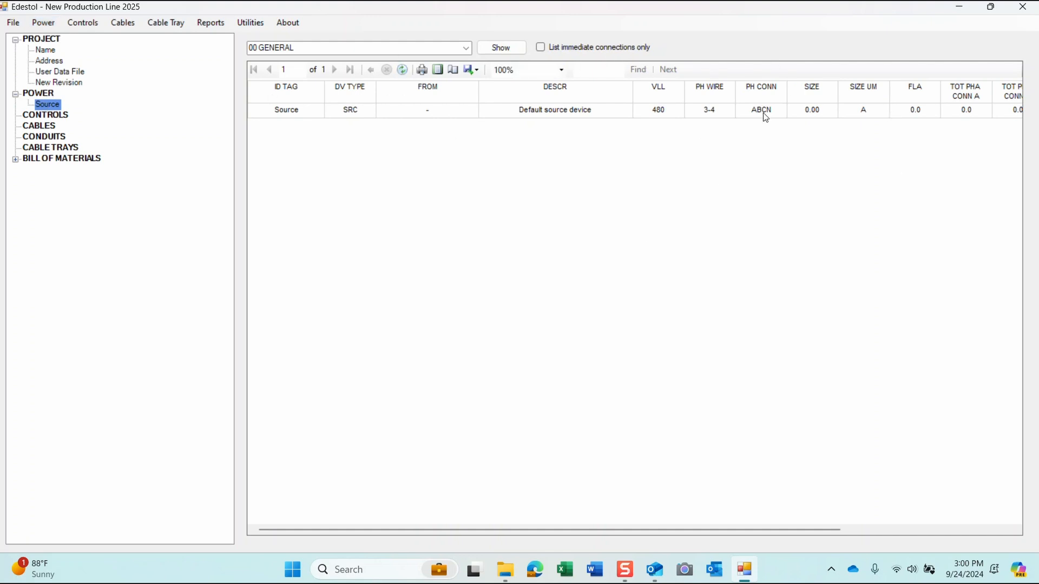
{"action": "left_click", "coordinate": [468, 49]}
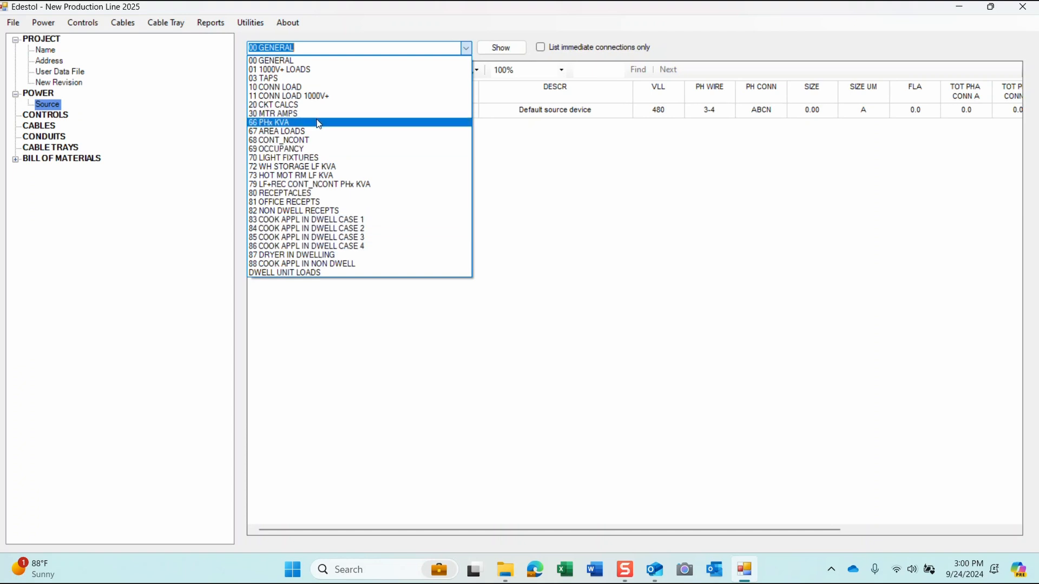
{"action": "left_click", "coordinate": [653, 189]}
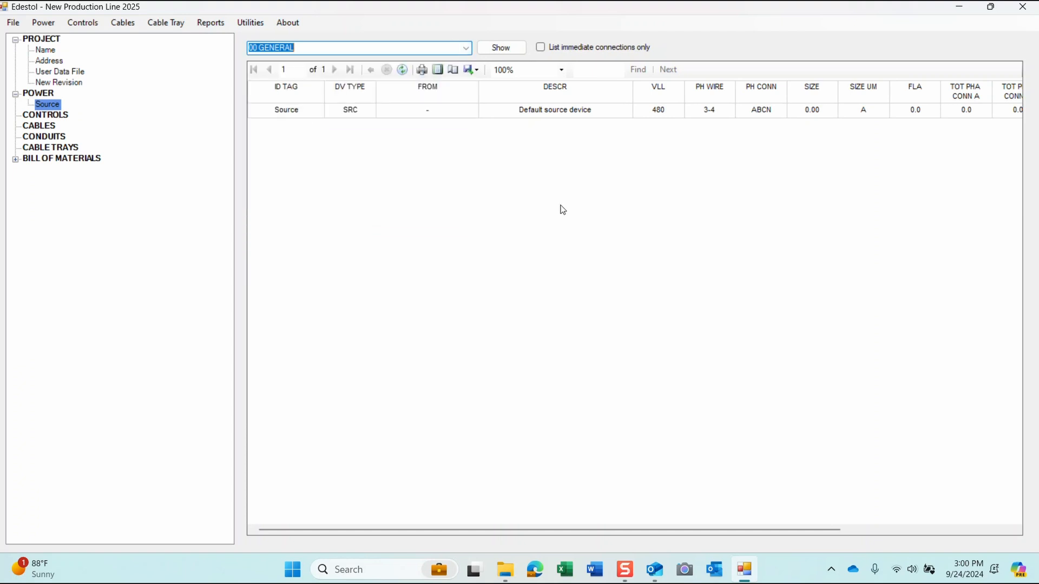
Step: Show the CONTROLS view, keeping the 00 GENERAL report layout
{"action": "left_click", "coordinate": [39, 117]}
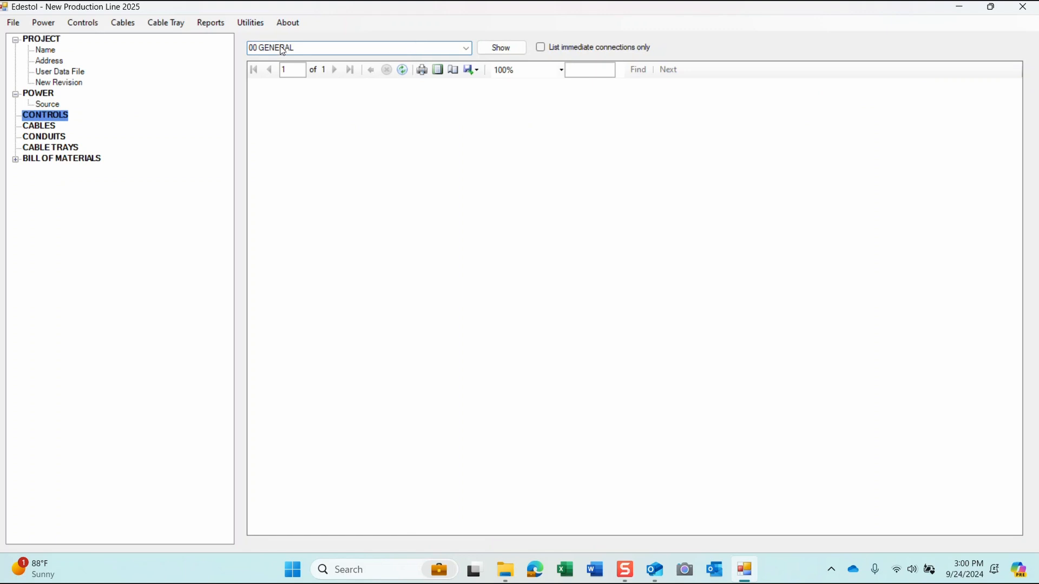
{"action": "left_click", "coordinate": [466, 49]}
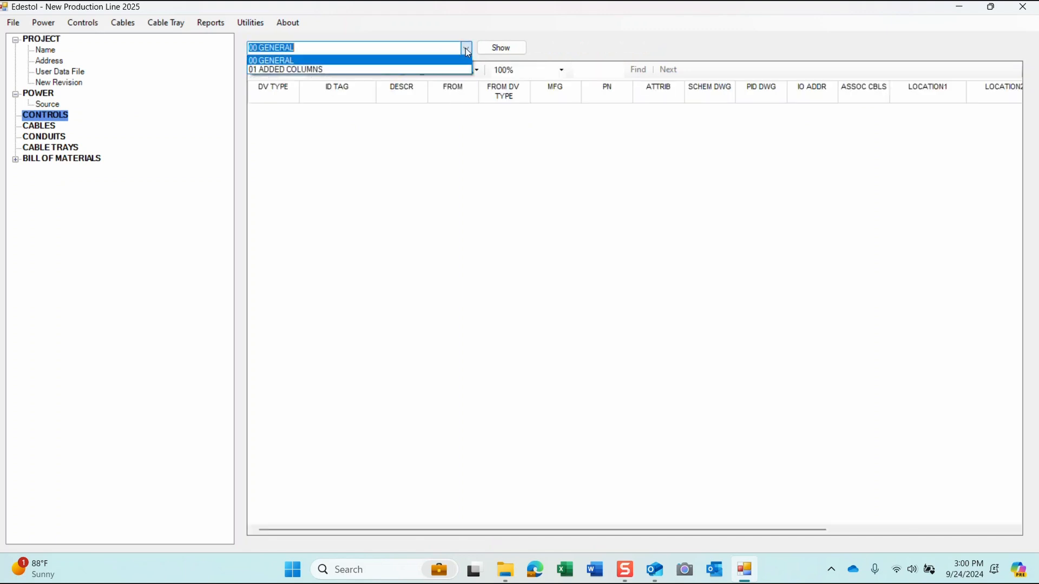
{"action": "left_click", "coordinate": [436, 35]}
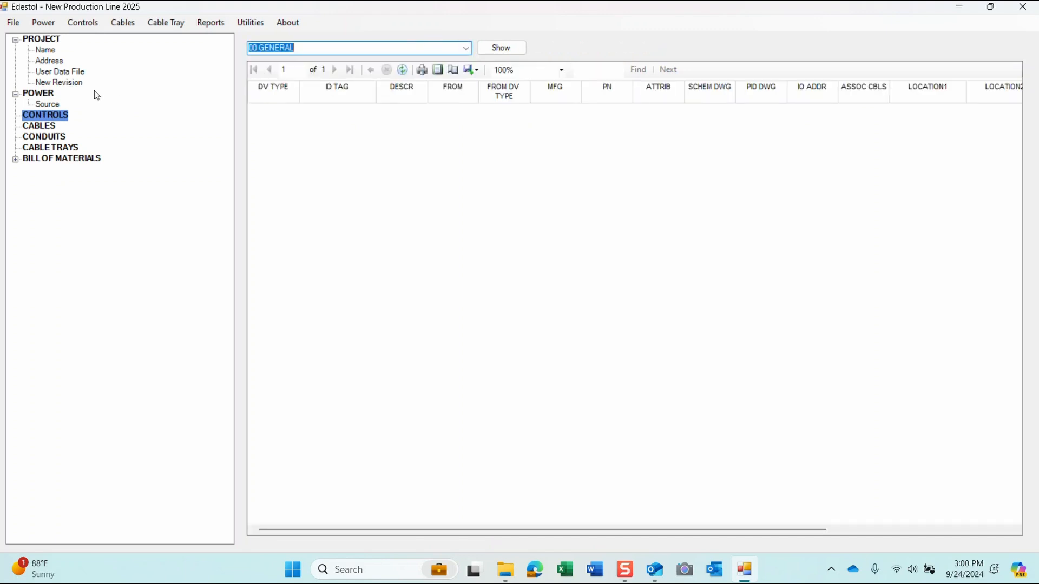
Step: Show the CABLES view with the 00 1C CBL SCHED report layout
{"action": "left_click", "coordinate": [49, 126]}
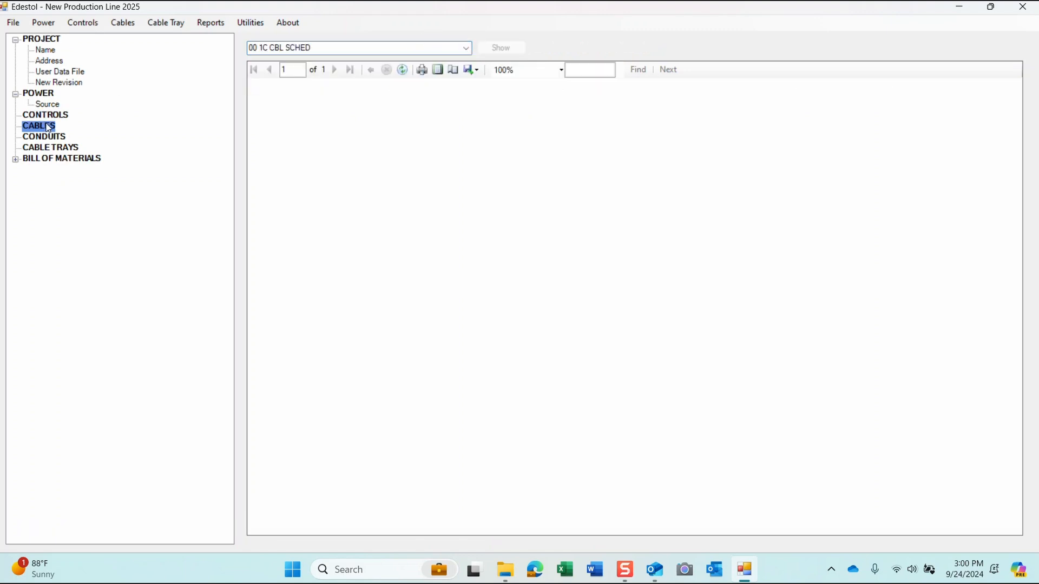
{"action": "left_click", "coordinate": [444, 50]}
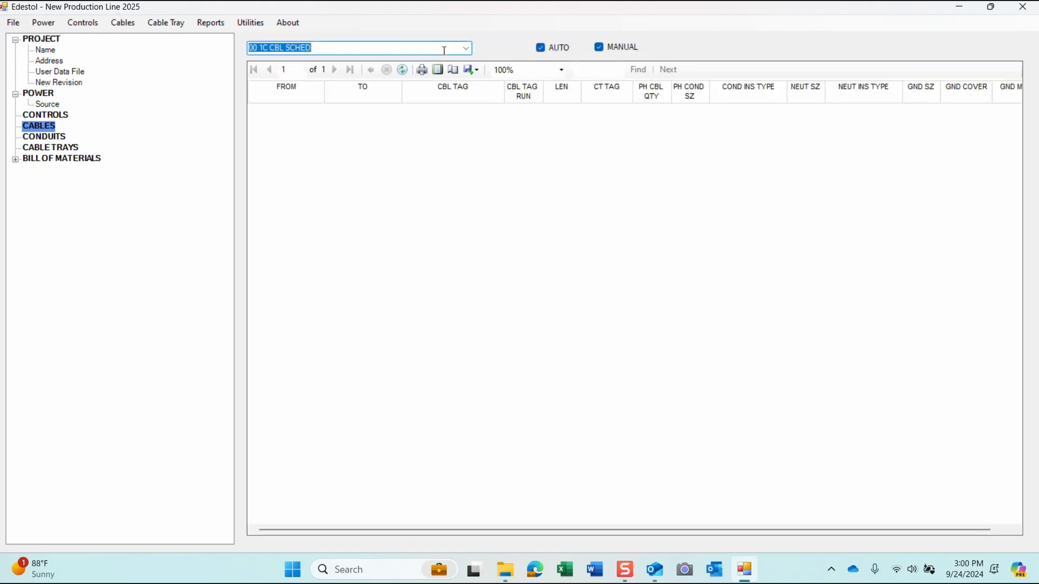
{"action": "left_click", "coordinate": [465, 49]}
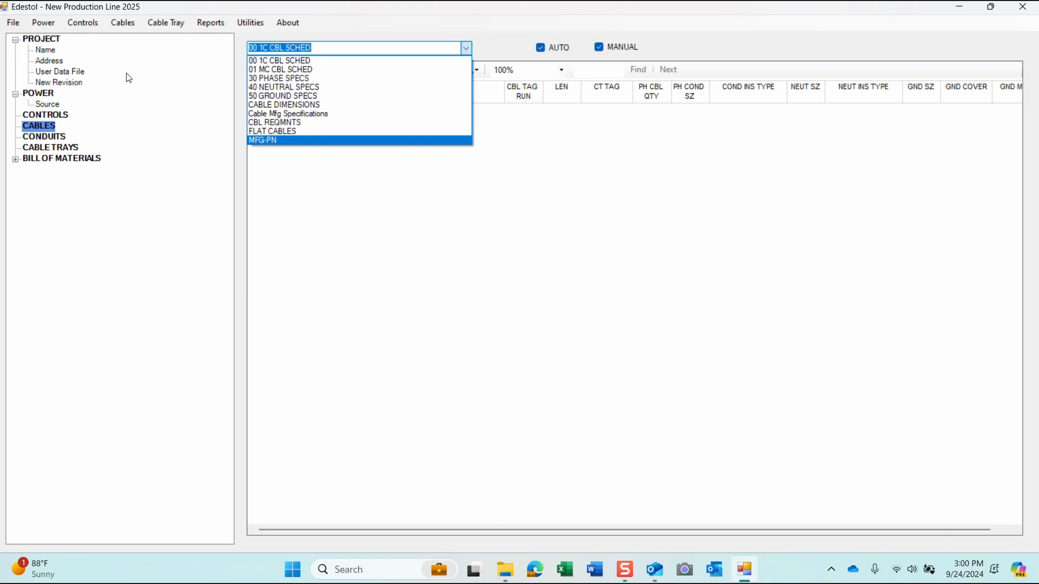
{"action": "left_click", "coordinate": [438, 7]}
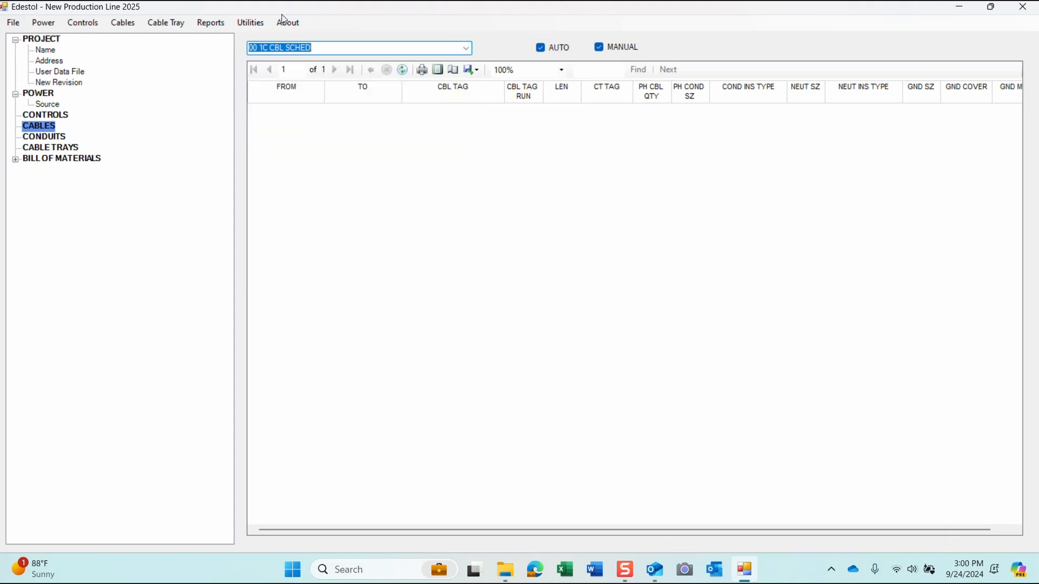
{"action": "left_click", "coordinate": [81, 24]}
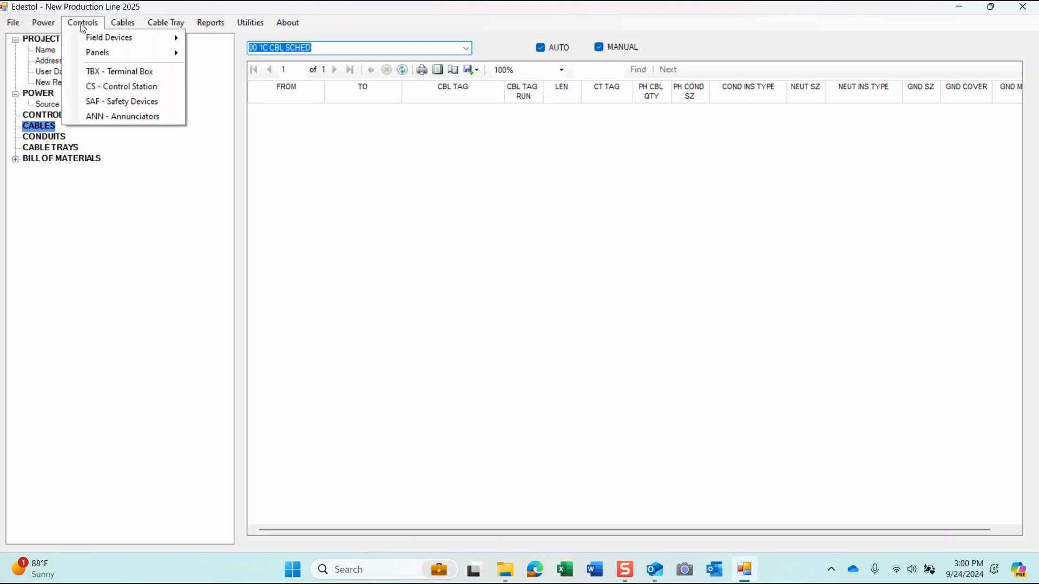
{"action": "mouse_move", "coordinate": [130, 30]}
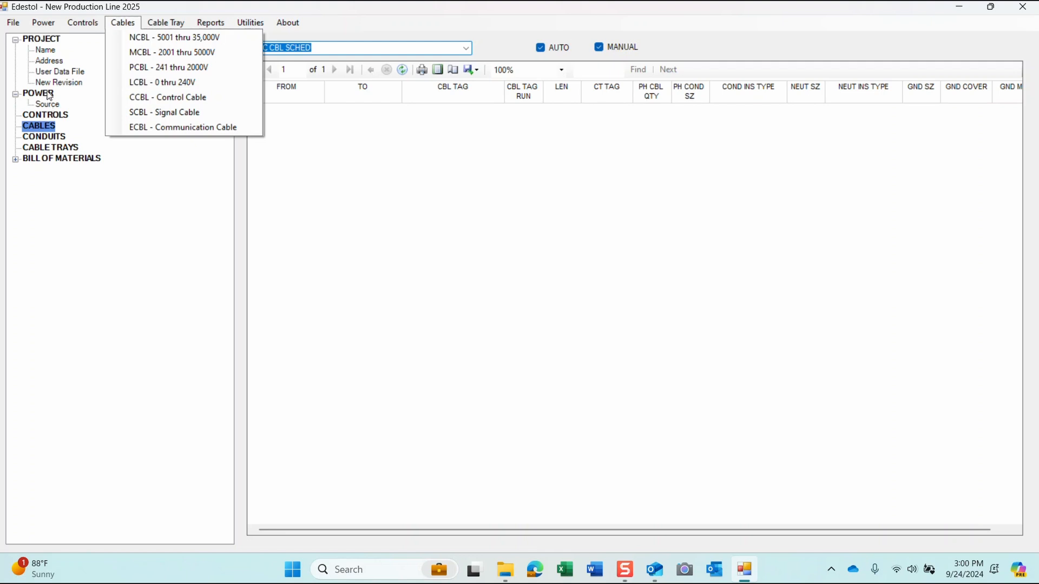
{"action": "left_click", "coordinate": [153, 38]}
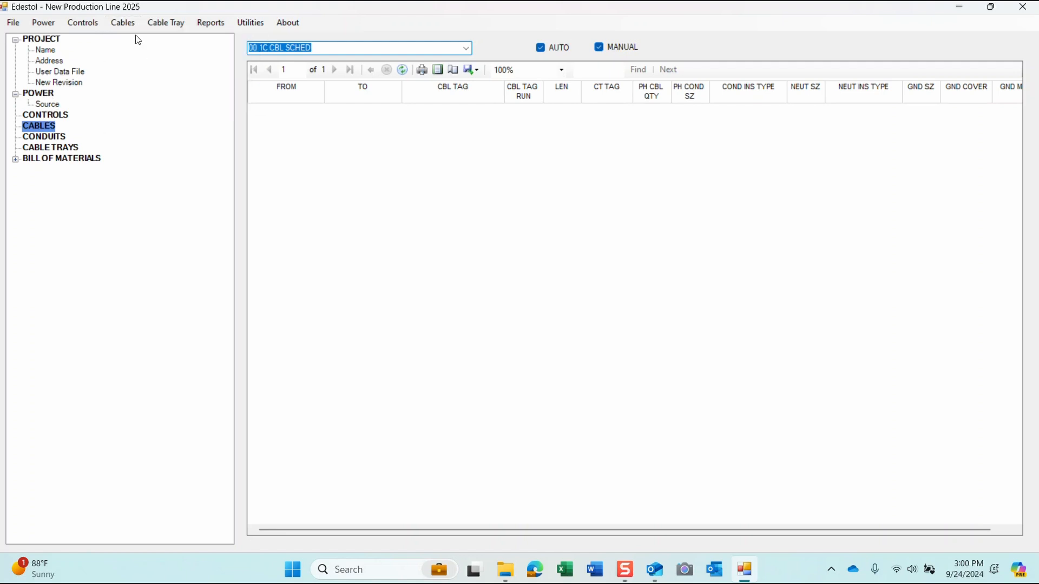
{"action": "left_click", "coordinate": [123, 26]}
{"action": "mouse_move", "coordinate": [167, 23]}
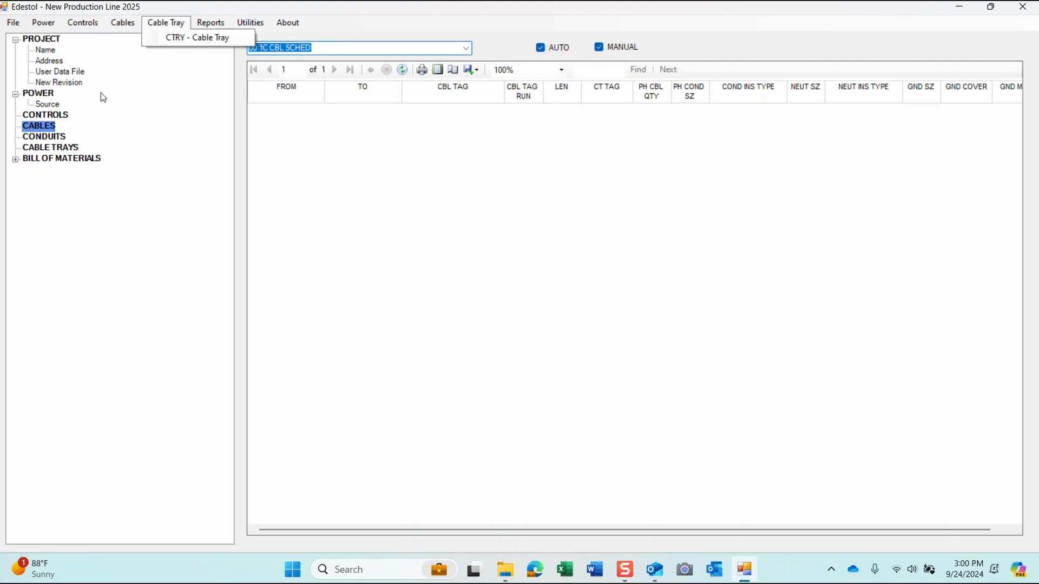
{"action": "left_click", "coordinate": [160, 79]}
{"action": "left_click", "coordinate": [214, 24]}
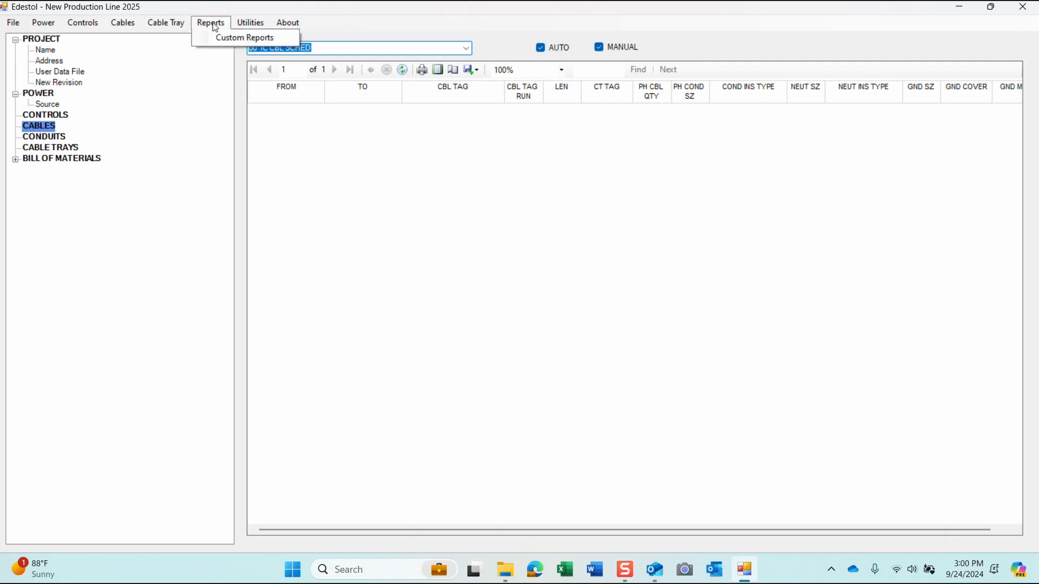
{"action": "mouse_move", "coordinate": [249, 27]}
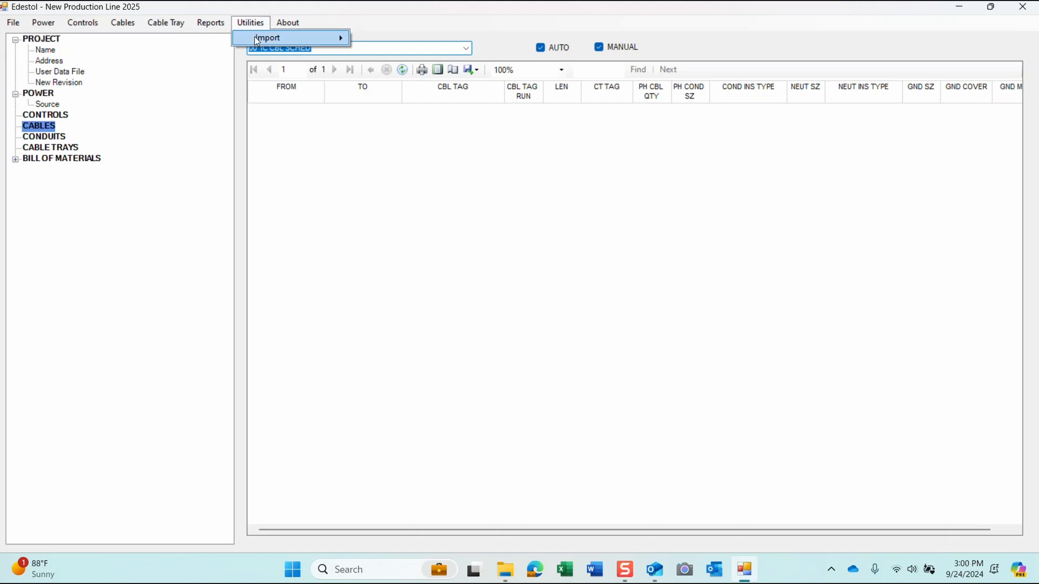
{"action": "mouse_move", "coordinate": [300, 26]}
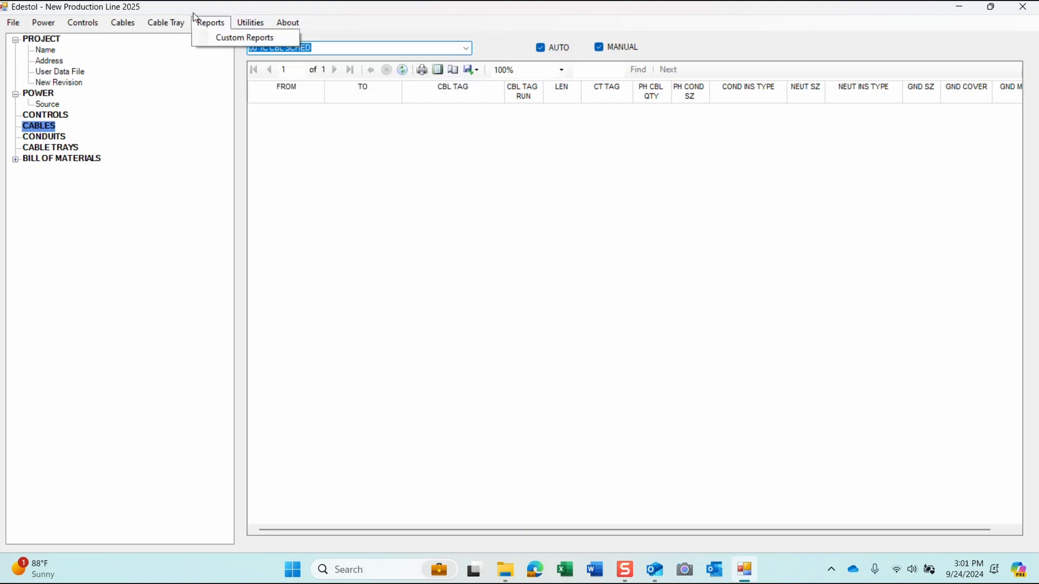